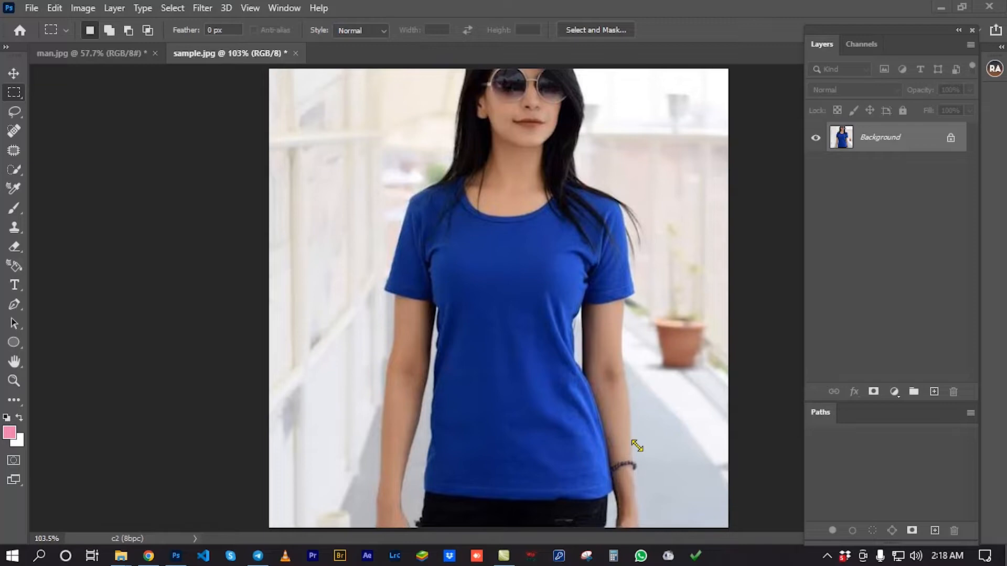
click(113, 54)
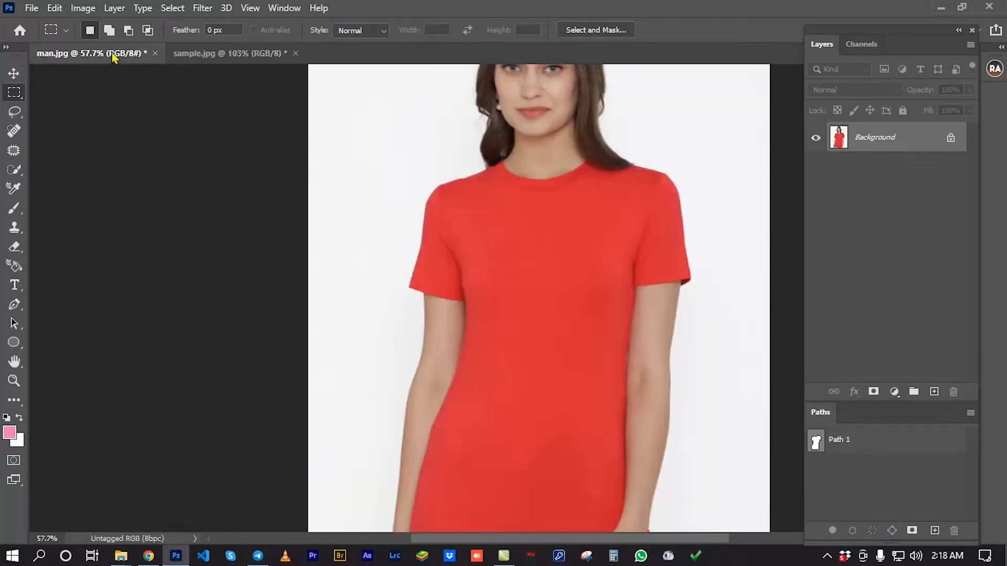
scroll(544, 336, down, 4)
drag(479, 262, 539, 357)
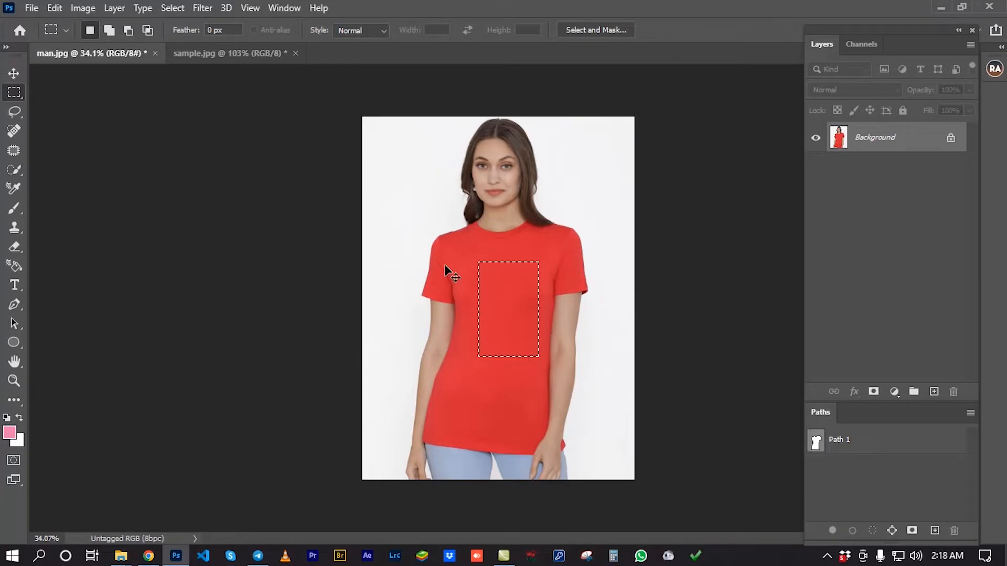
click(214, 55)
drag(458, 249, 554, 372)
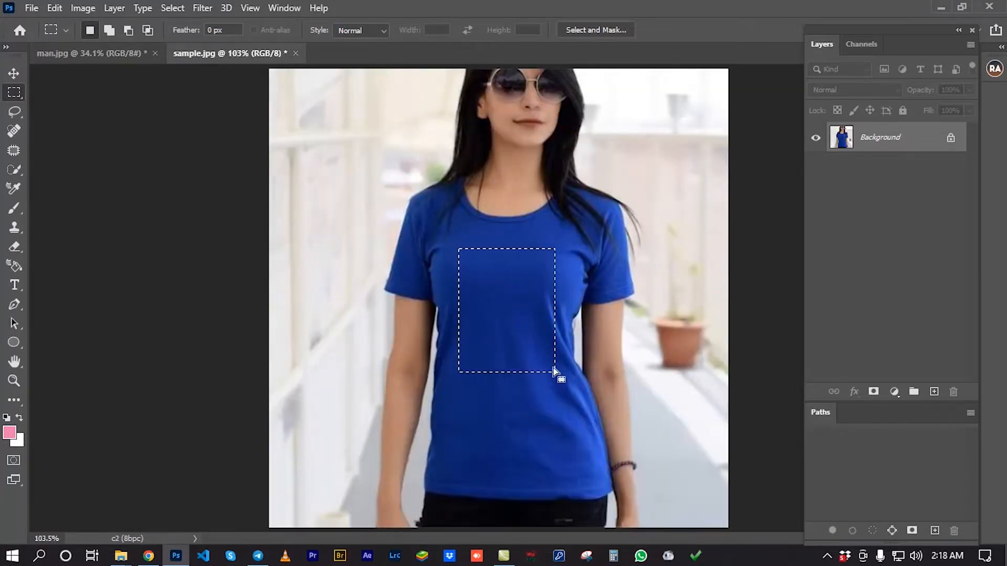
drag(465, 250, 544, 375)
click(97, 54)
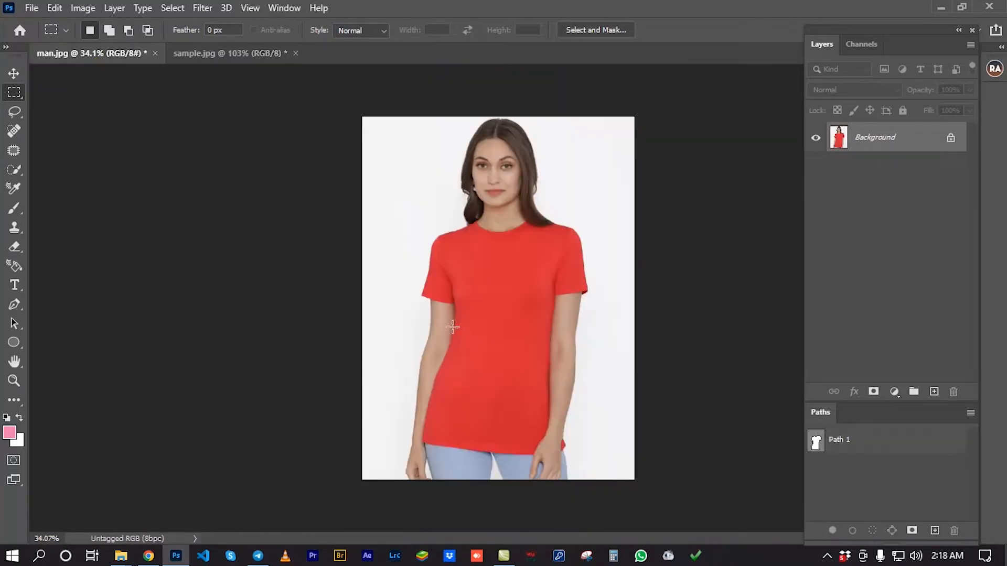
scroll(568, 356, up, 1)
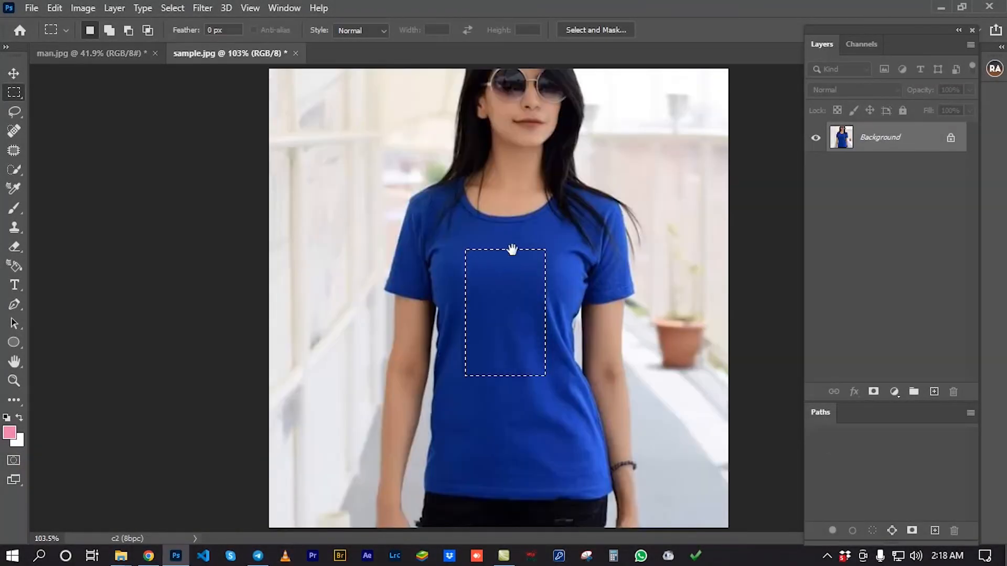
click(488, 265)
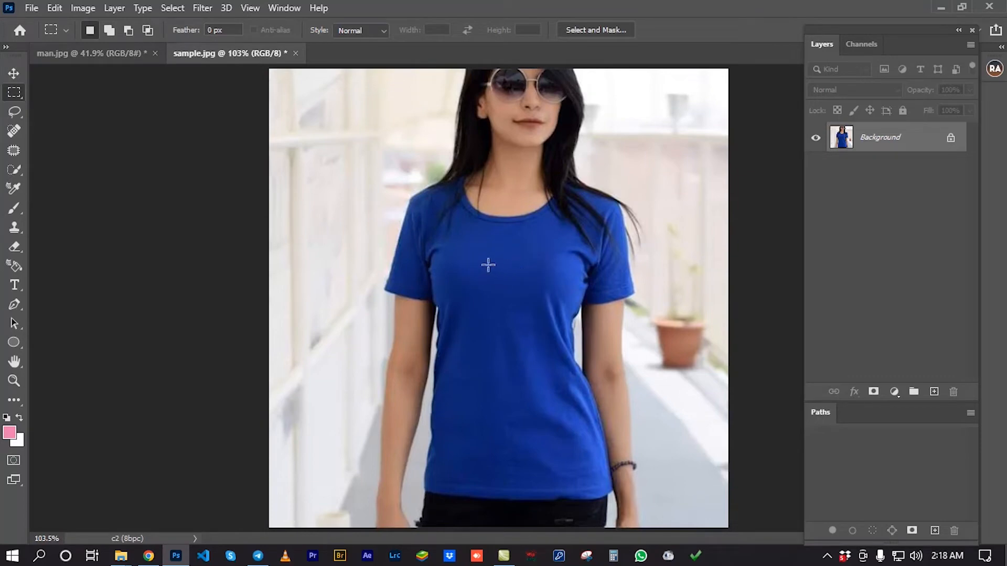
drag(462, 247, 546, 375)
click(523, 366)
Copy a rectangular marquee selection from the chest of the blue T-shirt in sample.jpg and paste it into man.jpg
right_click(14, 97)
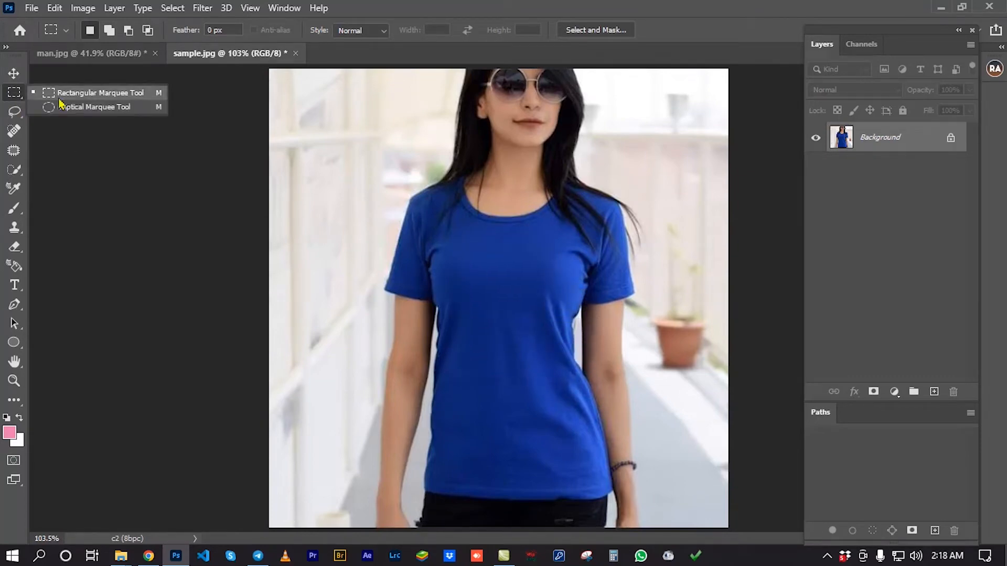
click(86, 94)
drag(465, 257, 542, 394)
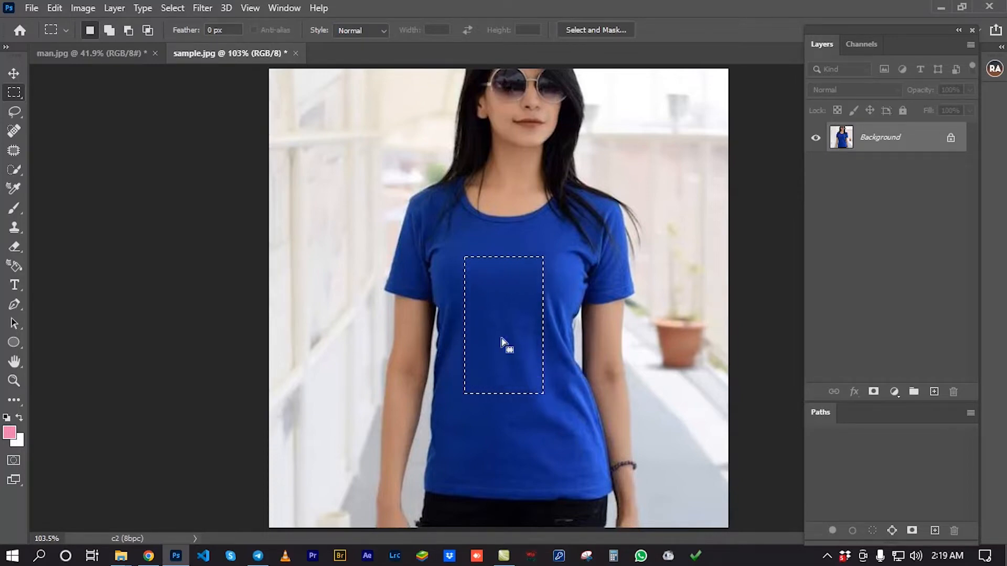
click(75, 55)
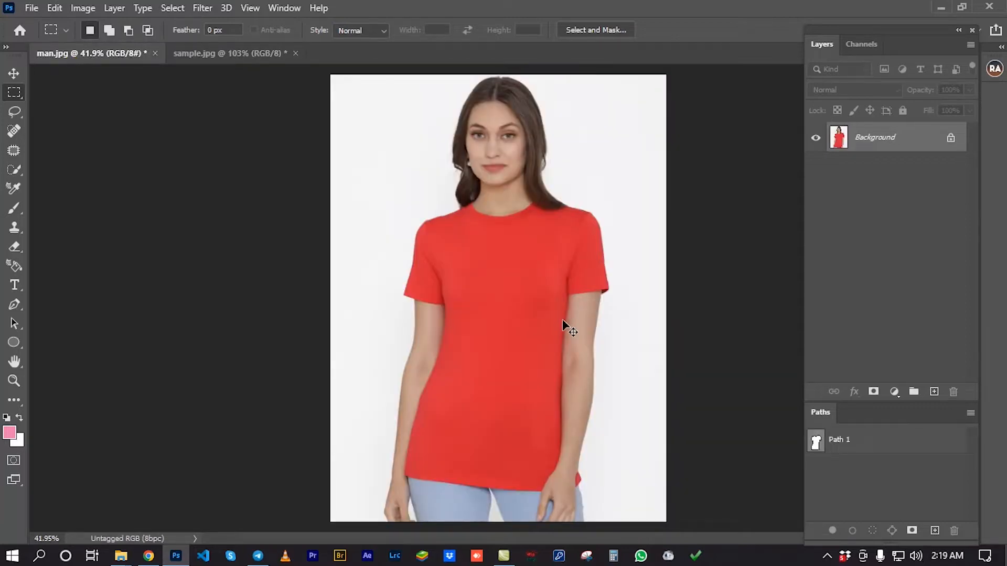
key(ctrl+v)
Move the pasted blue patch onto the blank white background beside the model's shoulder
drag(483, 276, 476, 351)
key(ctrl+t)
drag(519, 313, 319, 171)
key(Return)
key(m)
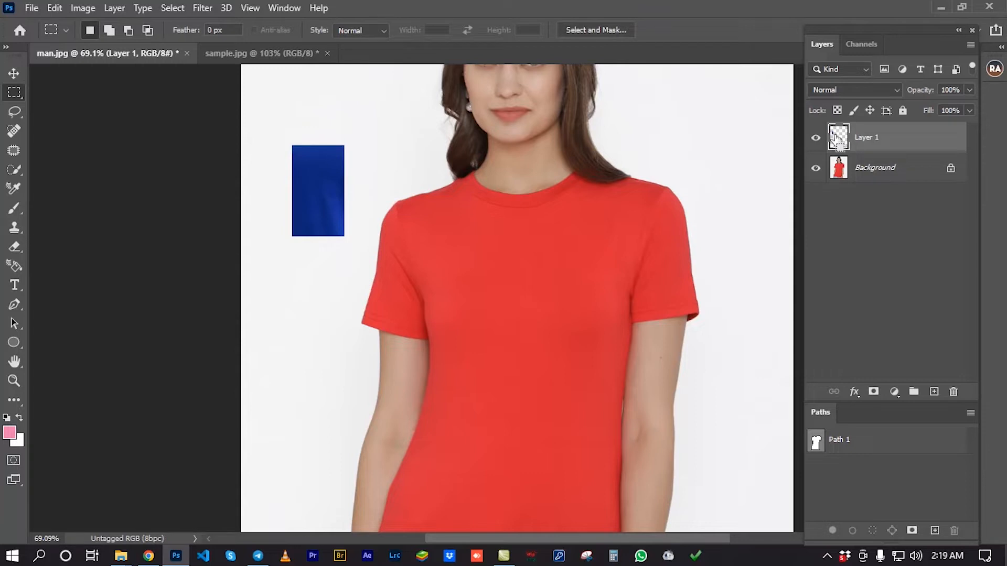
Load the blue patch as a selection, apply the Average blur filter to it, and deselect
ctrl+click(838, 138)
click(203, 8)
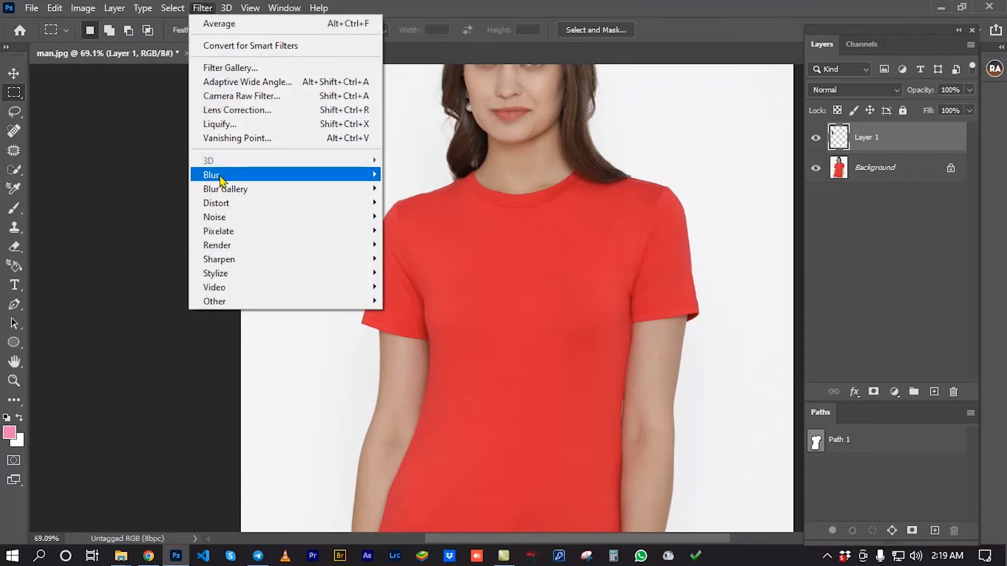
mouse_move(220, 179)
click(400, 176)
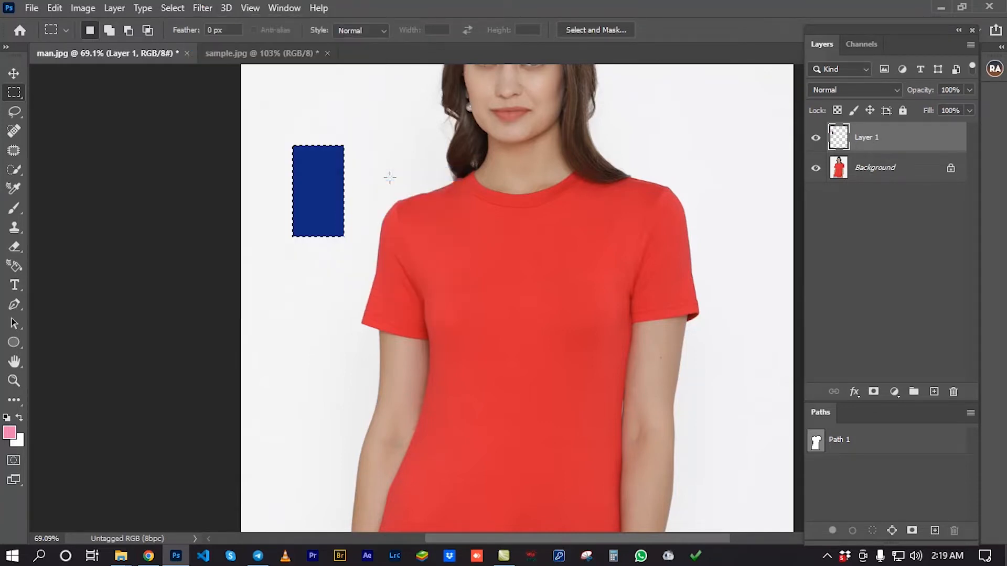
scroll(344, 203, up, 5)
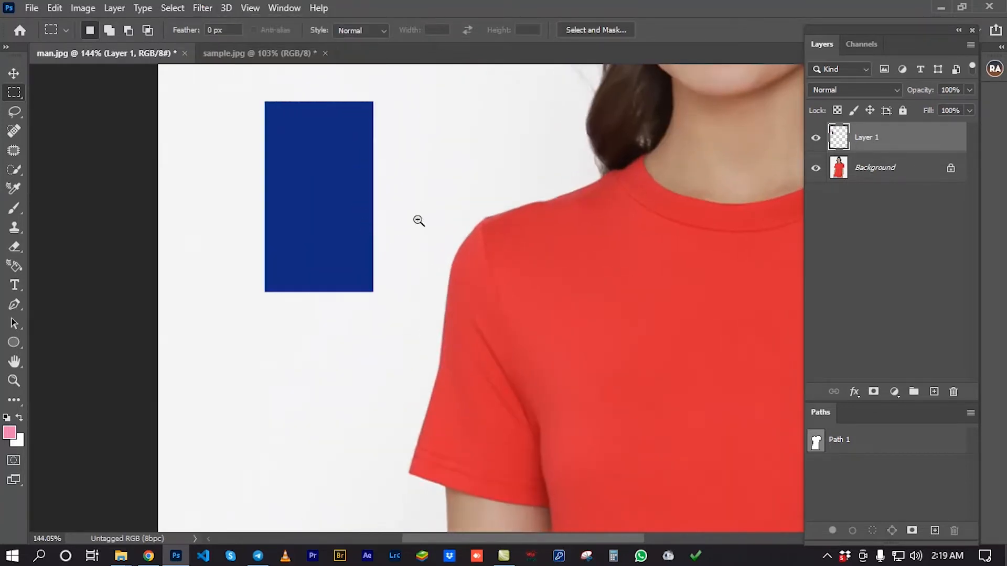
scroll(418, 220, down, 5)
Copy a rectangular area from the middle of the red T-shirt on the Background layer to a new layer
drag(495, 302, 491, 298)
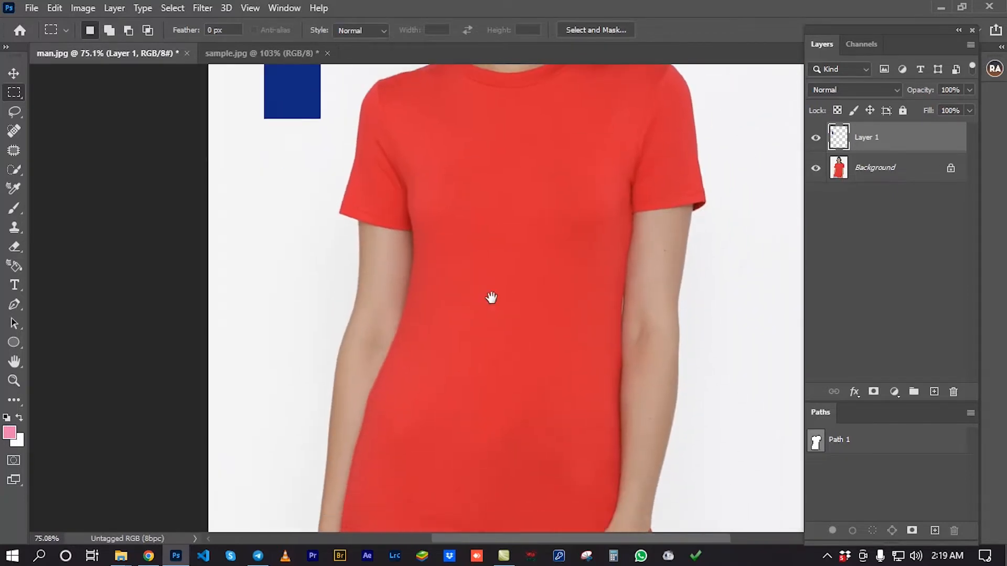
drag(461, 247, 548, 366)
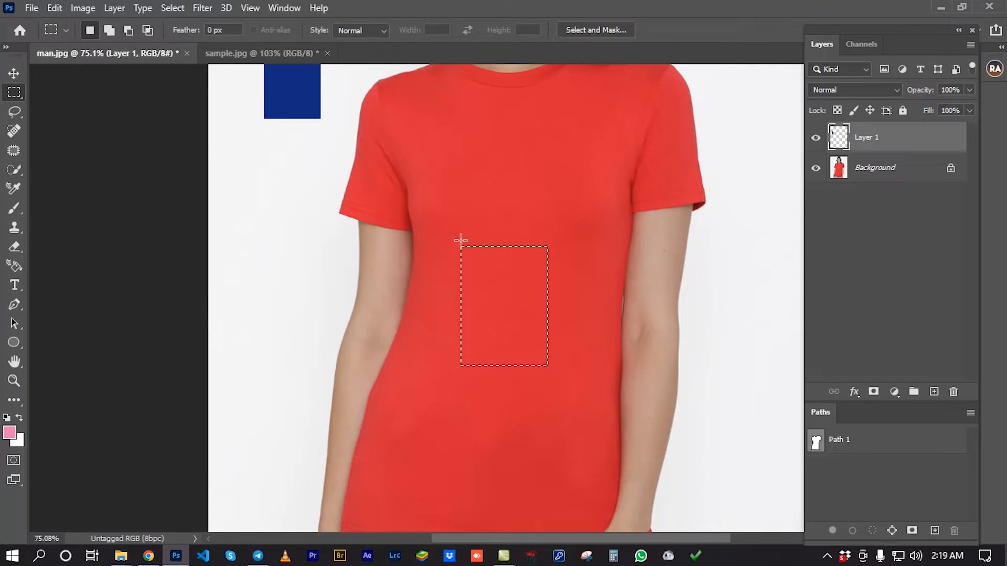
click(886, 175)
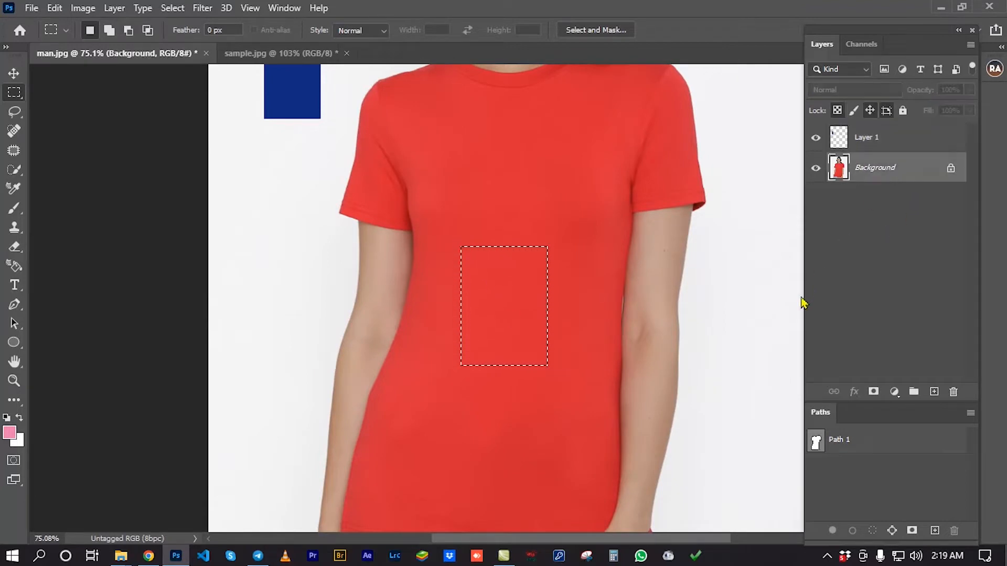
key(ctrl+j)
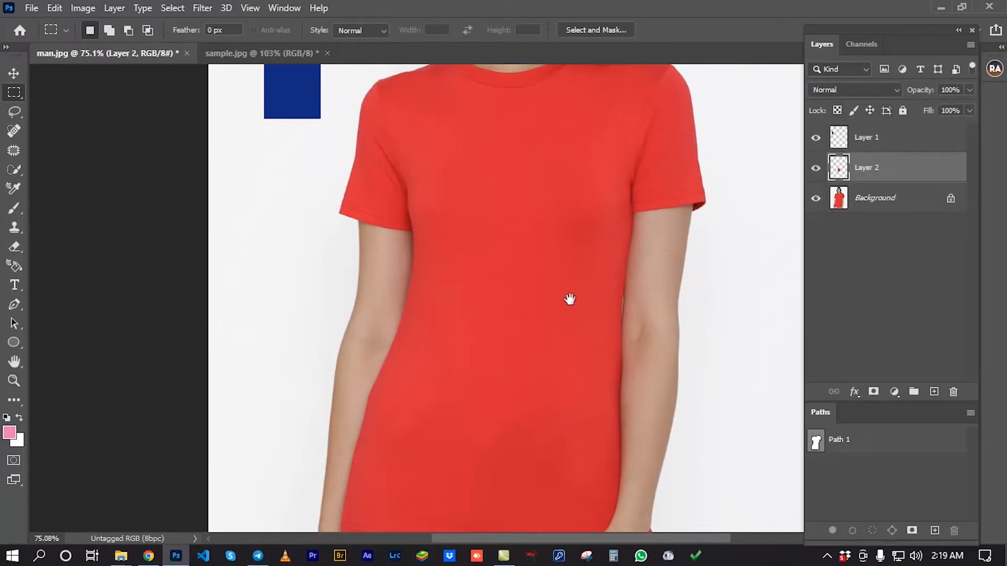
Move the copied red patch onto the white background directly below the blue patch
drag(569, 299, 578, 360)
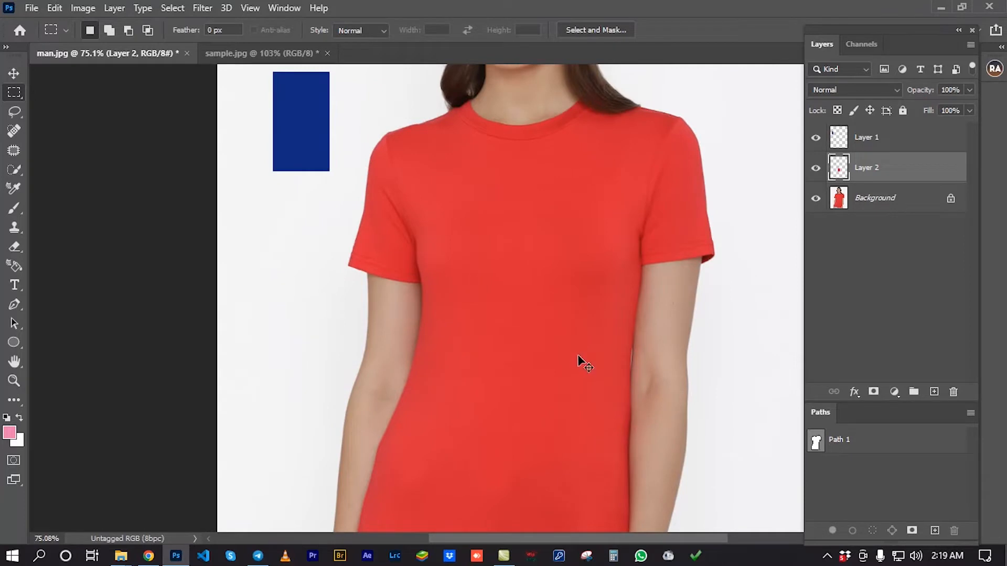
key(ctrl+t)
drag(515, 324, 297, 211)
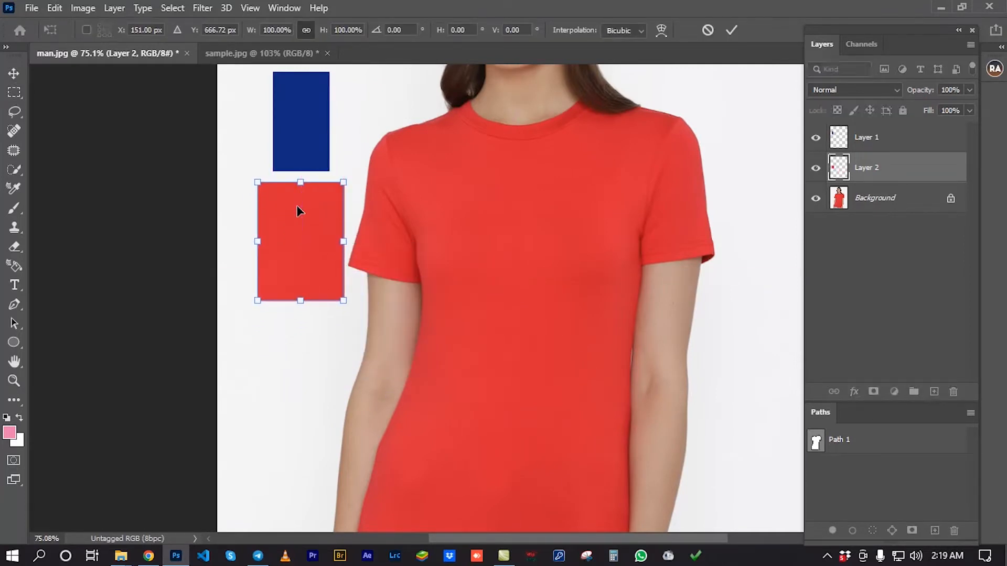
key(Return)
key(m)
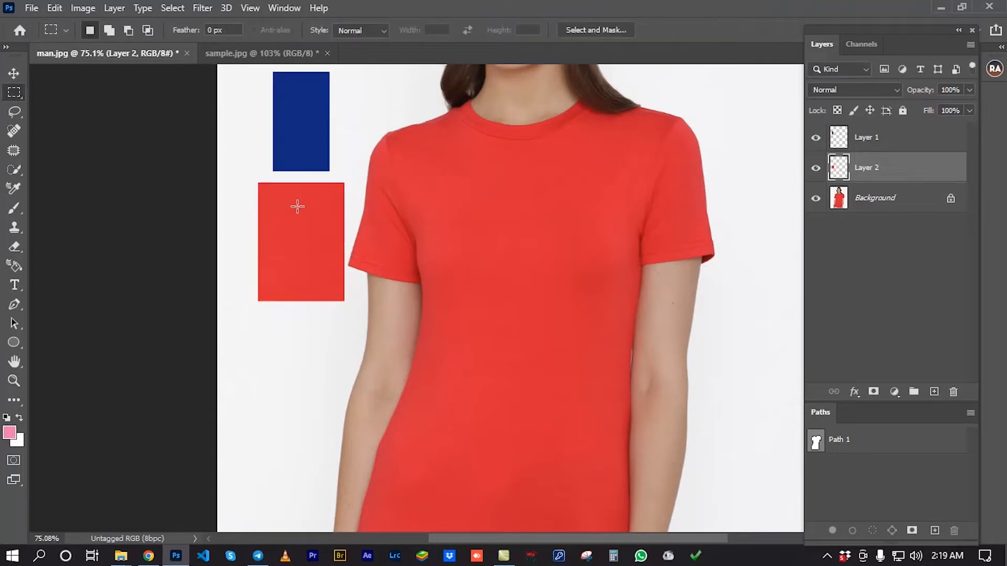
Load the red patch on Layer 2 as a selection, apply the Average blur filter, and deselect
ctrl+click(833, 175)
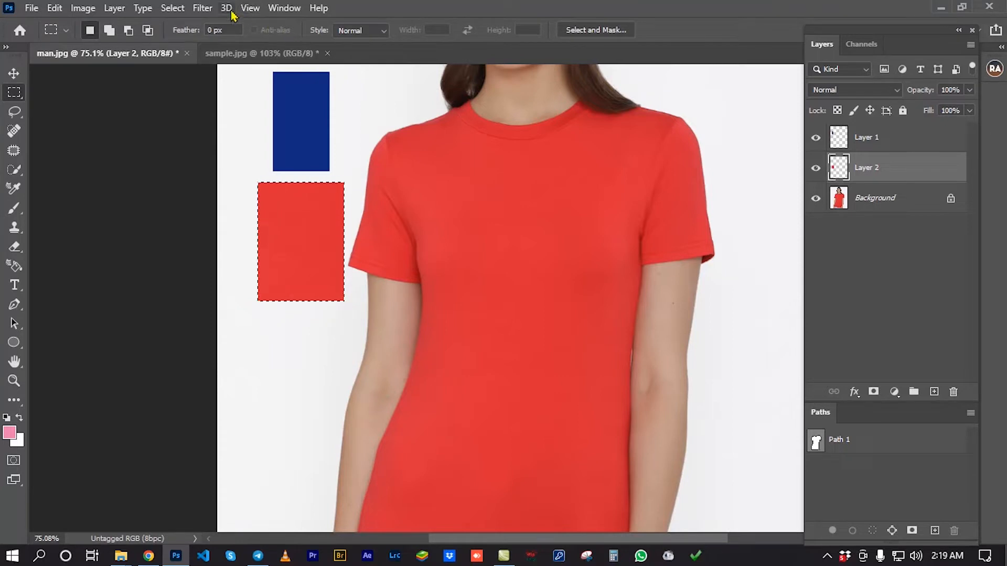
click(202, 8)
mouse_move(241, 175)
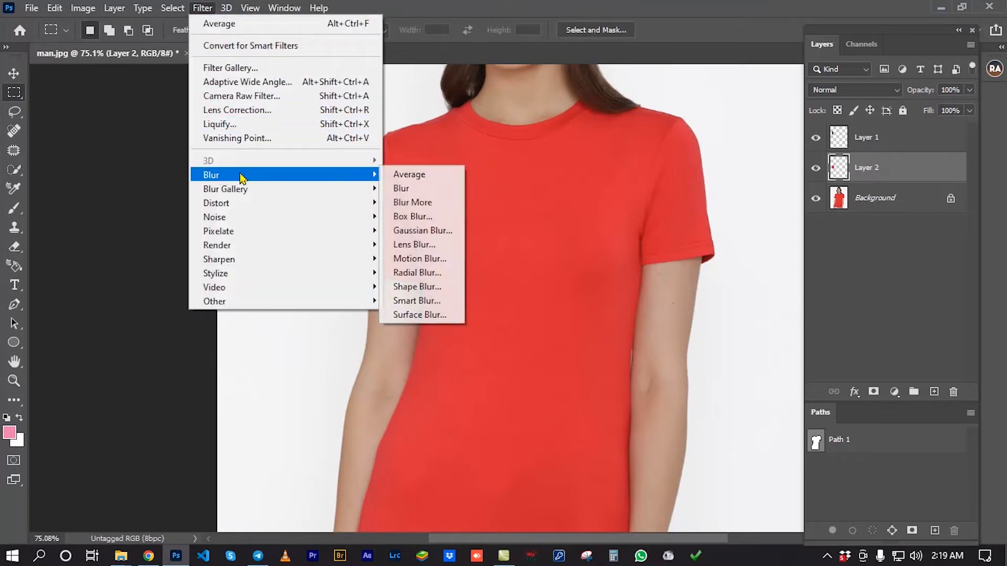
click(409, 175)
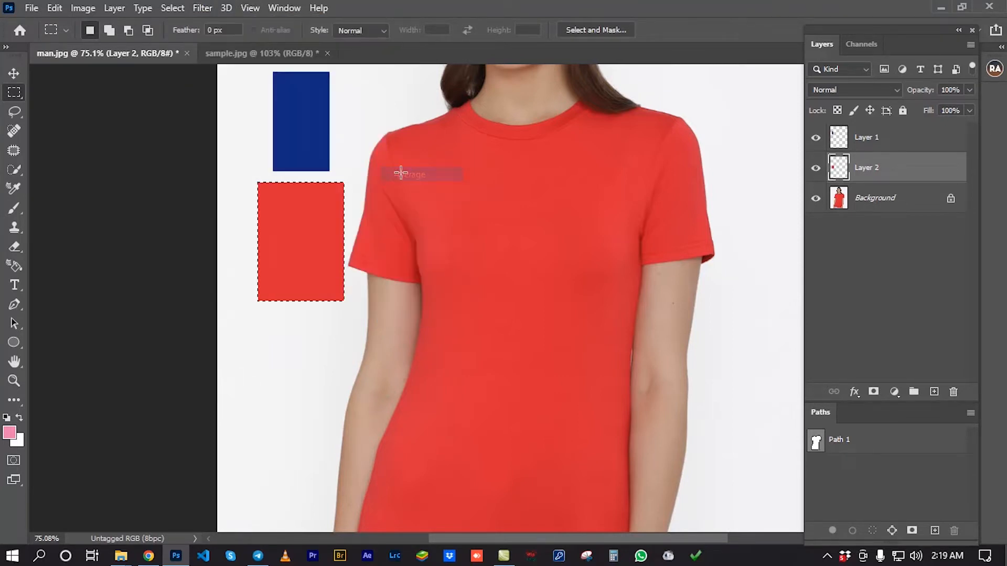
drag(322, 214, 322, 265)
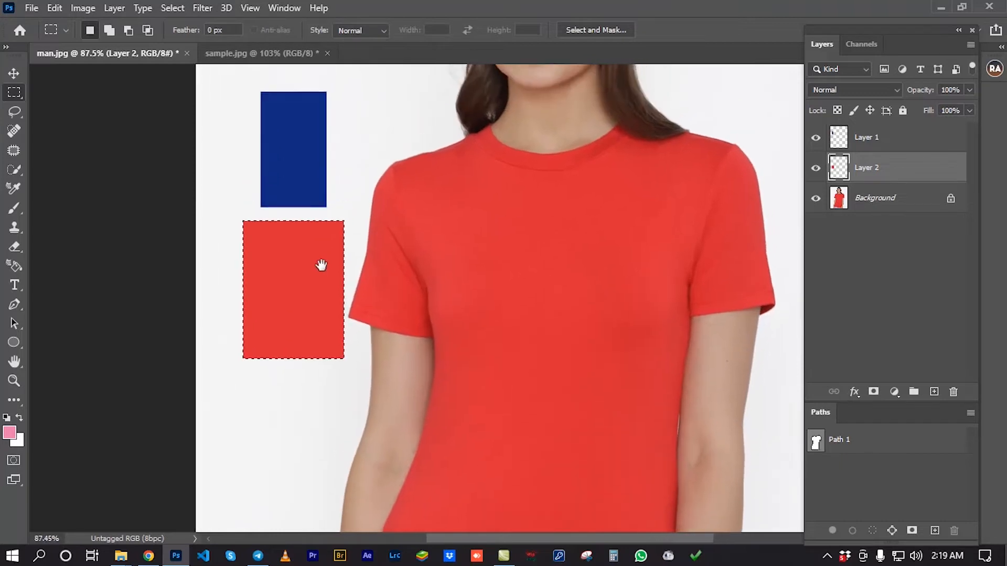
click(295, 236)
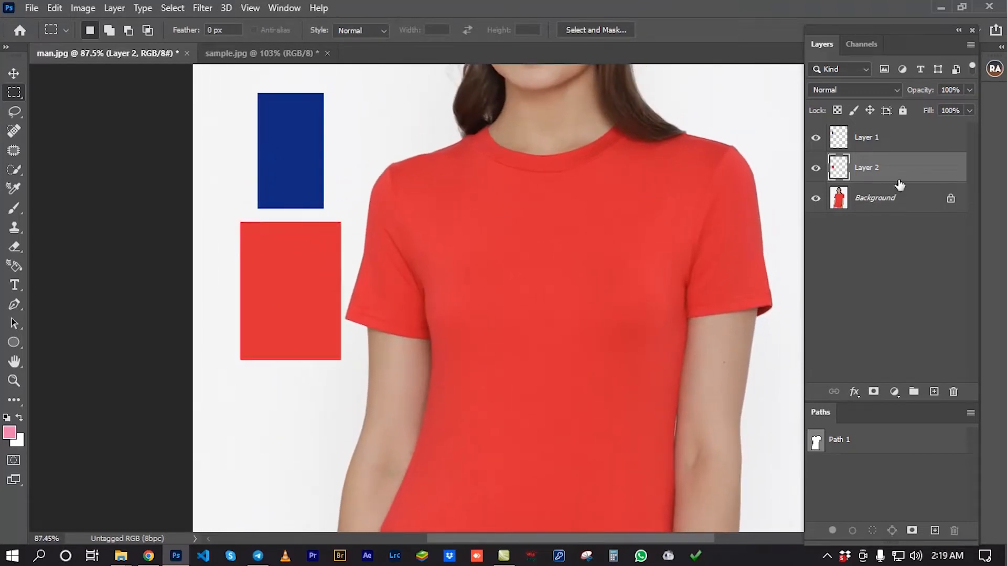
Add a Levels adjustment layer and place it below the blue patch's layer, above Layer 2
click(870, 140)
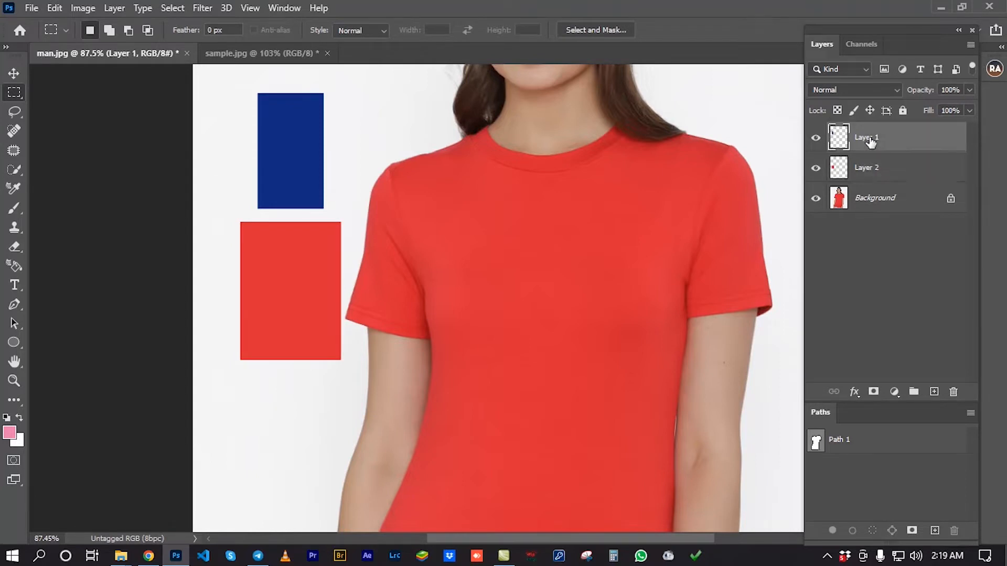
click(815, 139)
click(815, 139)
click(894, 392)
click(913, 196)
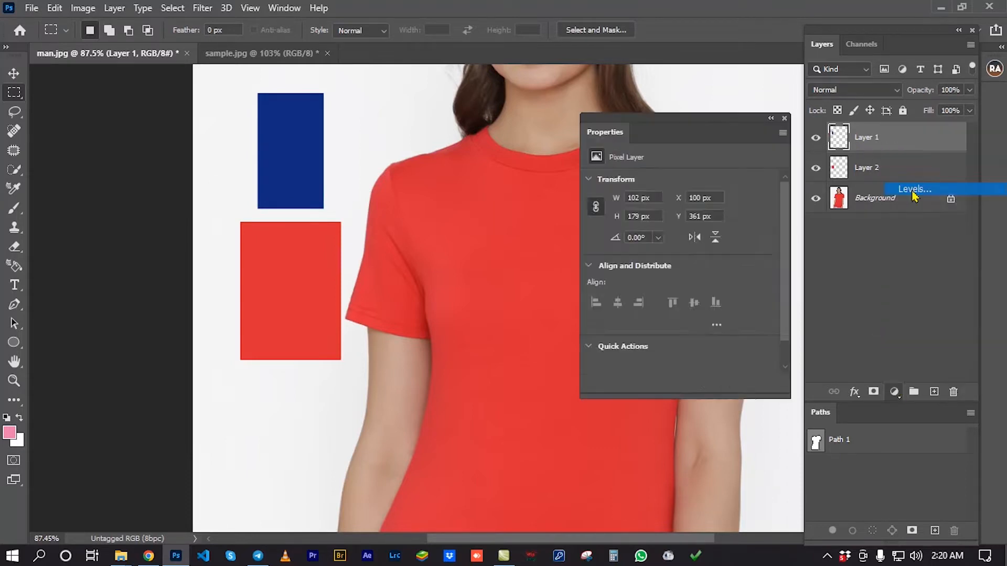
click(784, 119)
drag(899, 141, 902, 177)
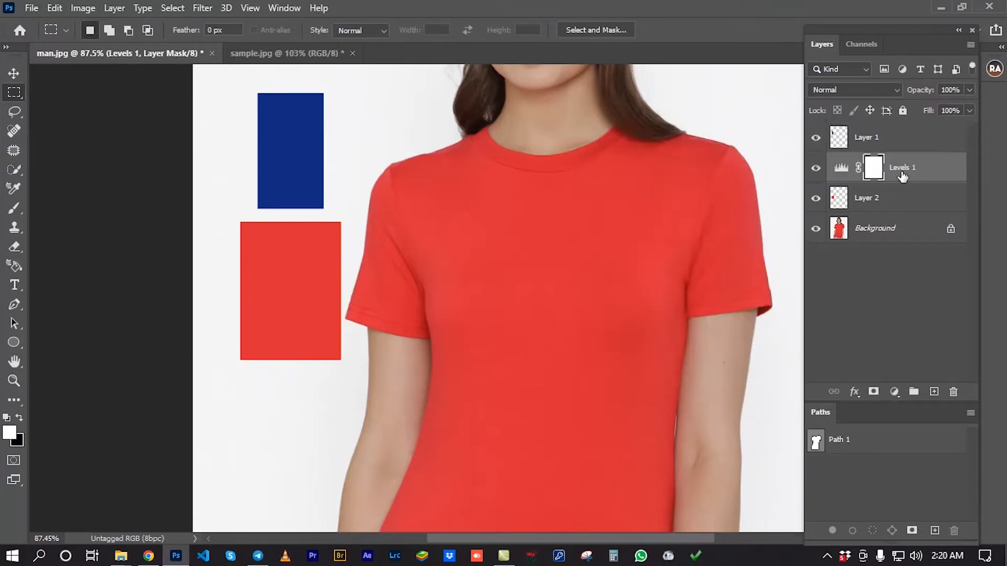
Add a Hue/Saturation adjustment layer with Saturation -100 and place it beneath the Levels layer
click(894, 392)
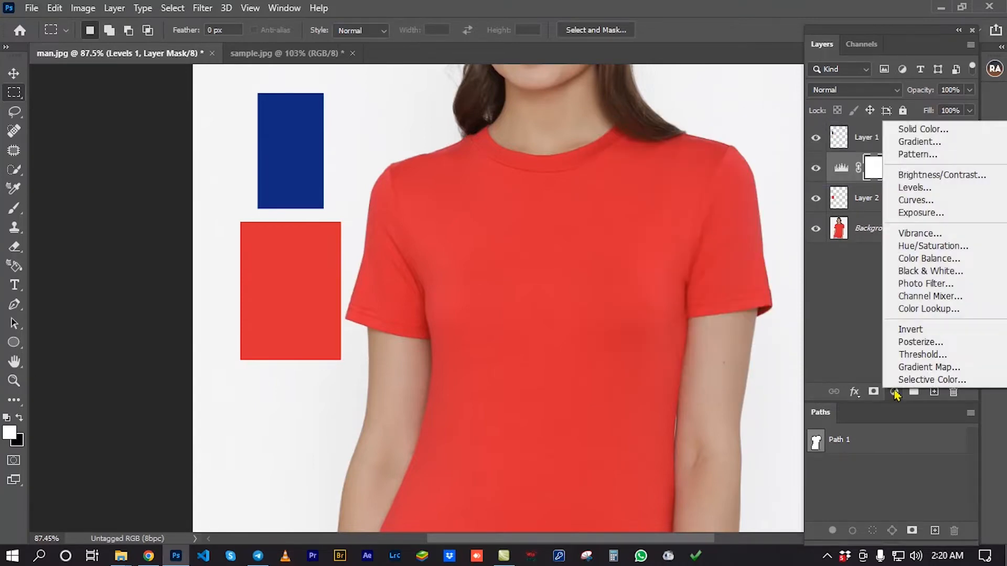
click(925, 251)
drag(697, 122, 537, 122)
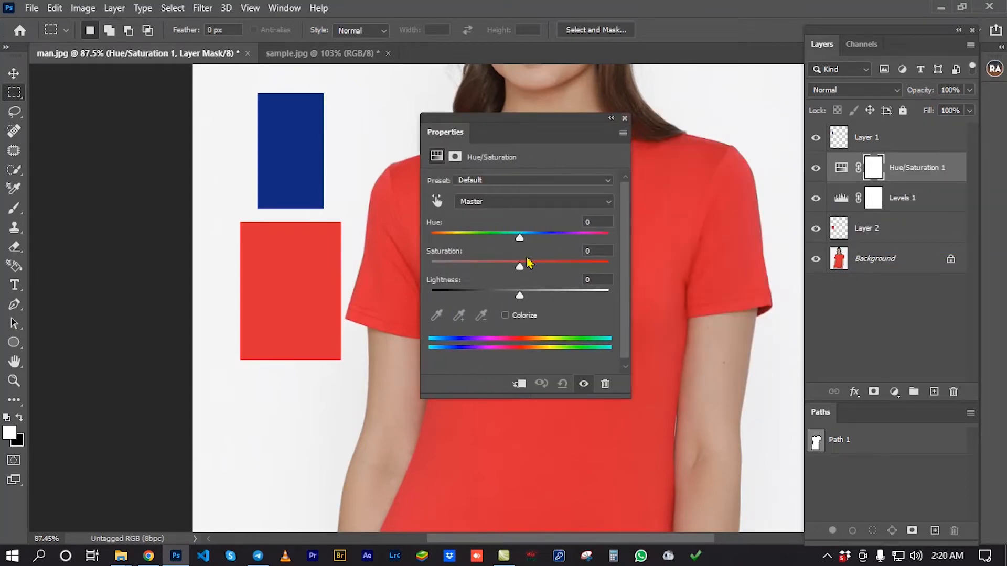
drag(519, 267, 426, 272)
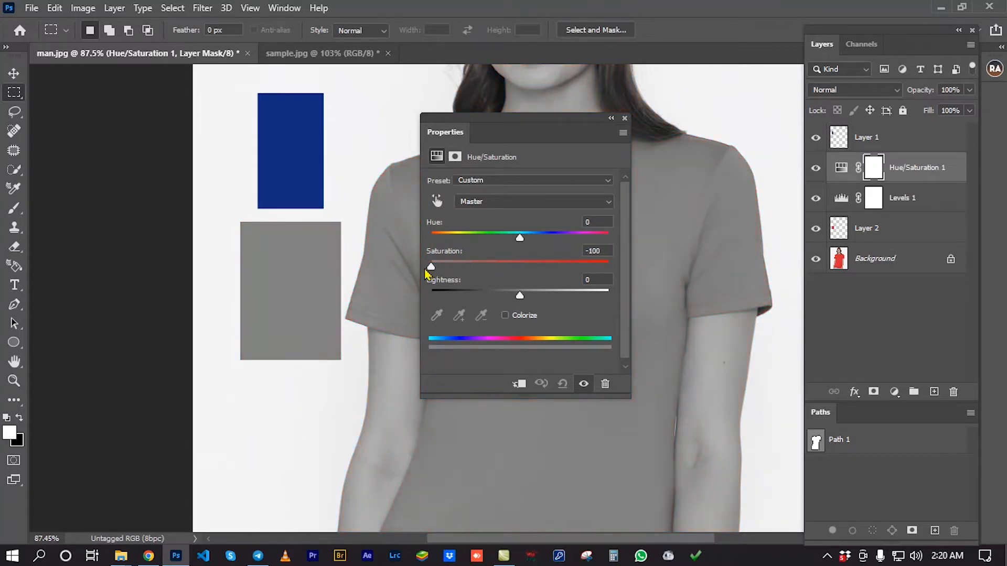
click(624, 118)
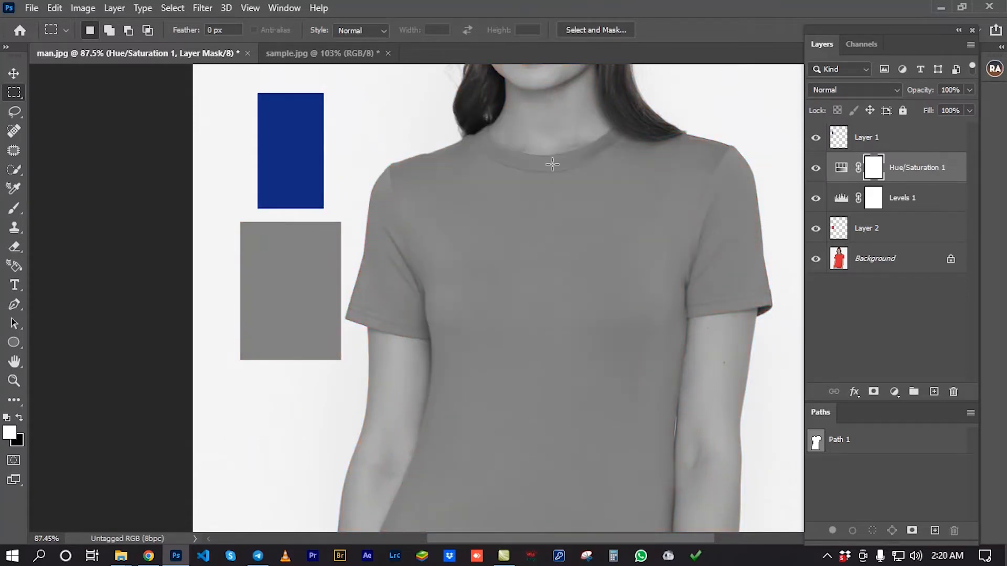
drag(917, 169, 911, 209)
click(881, 141)
click(816, 139)
click(817, 140)
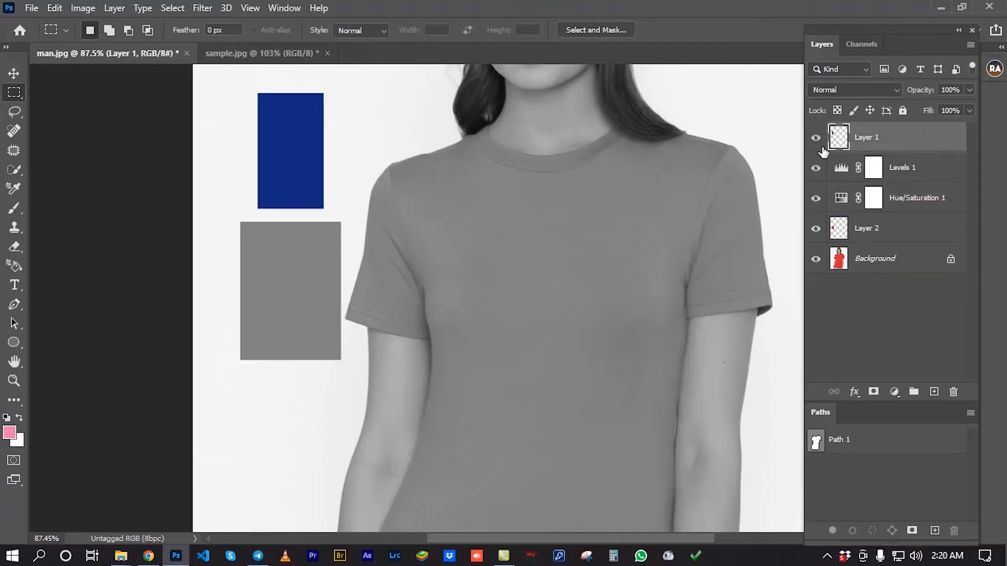
click(912, 169)
click(908, 201)
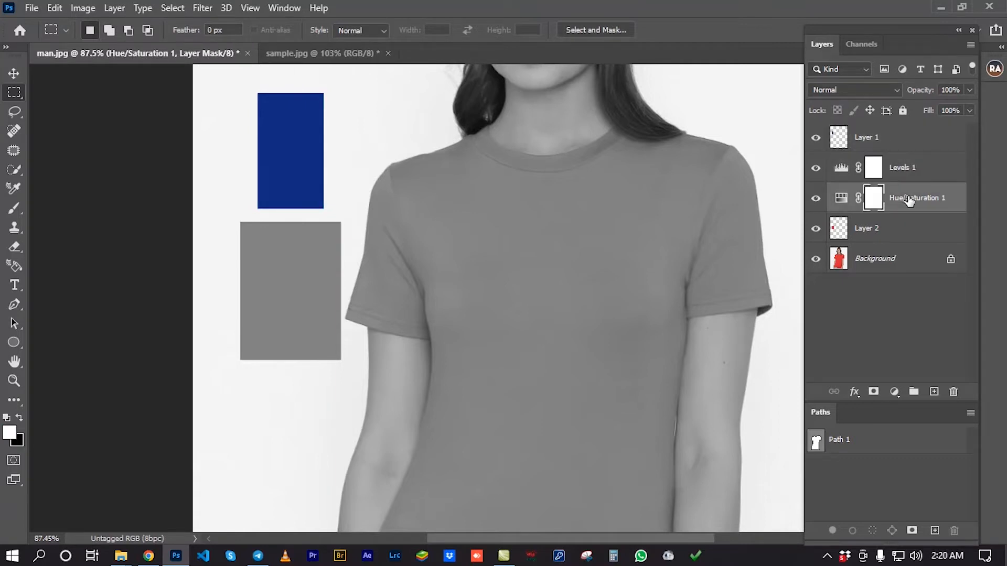
drag(486, 211, 526, 232)
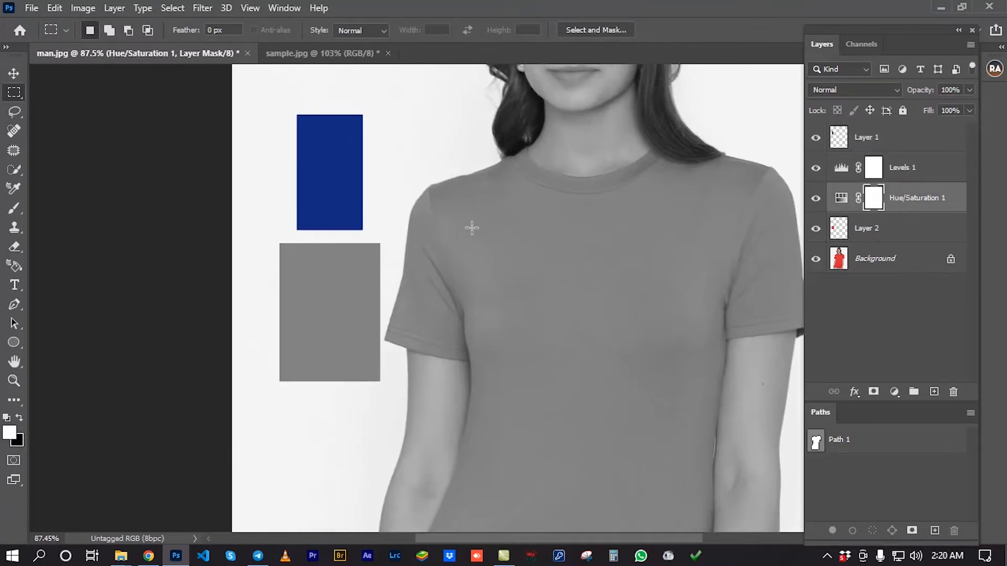
Make rectangular marquee selections inside both the blue patch and the grey patch, keeping both active together
drag(316, 145, 347, 180)
scroll(325, 252, down, 1)
drag(298, 246, 346, 306)
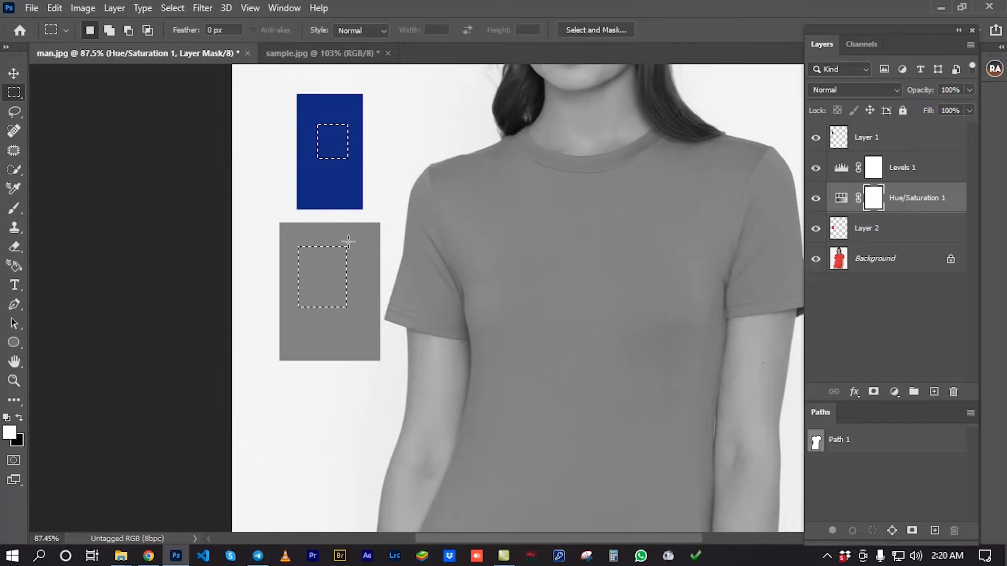
Open the settings of the Levels 1 adjustment layer and place them clear of the two colour patches
click(917, 169)
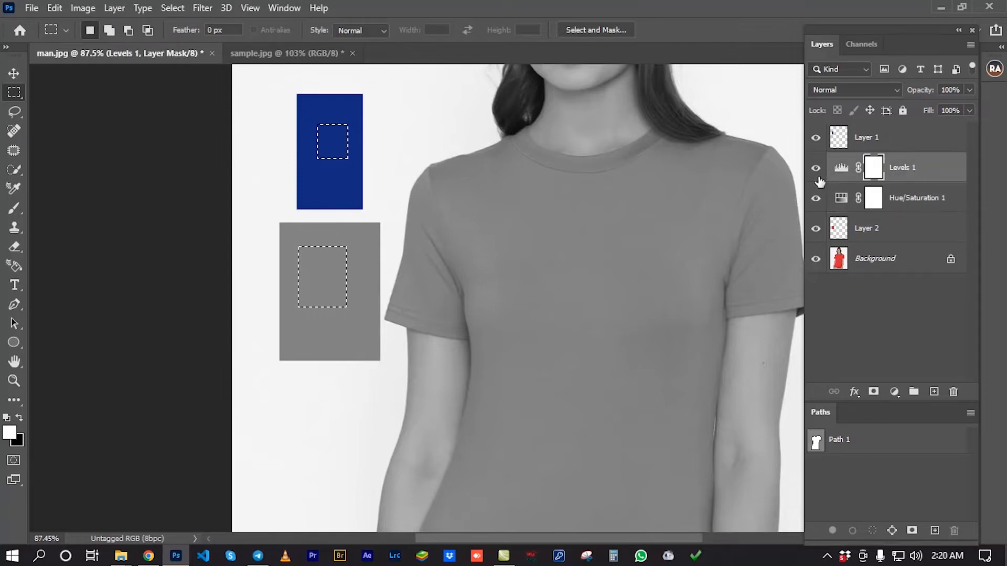
click(841, 169)
double_click(841, 169)
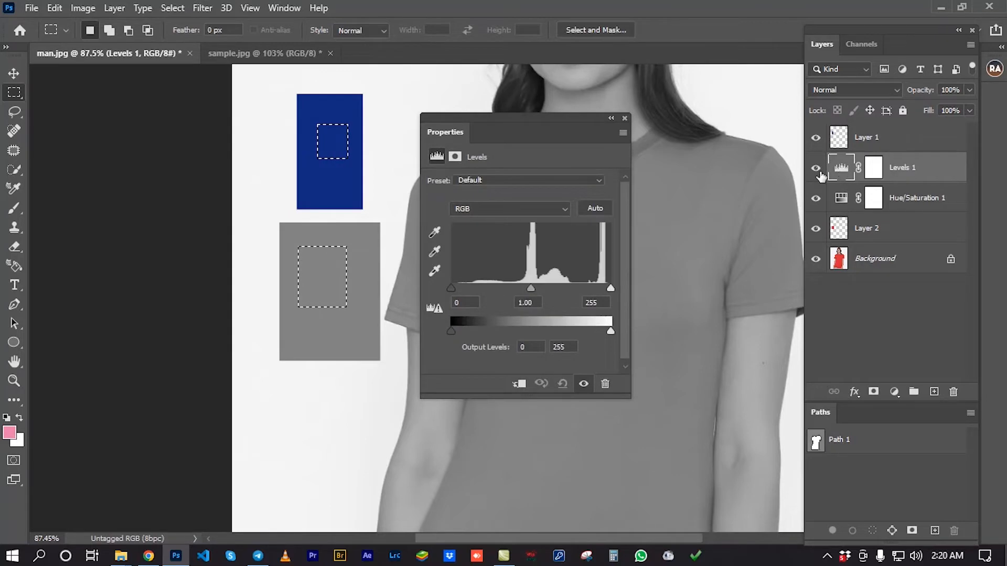
drag(533, 128, 715, 141)
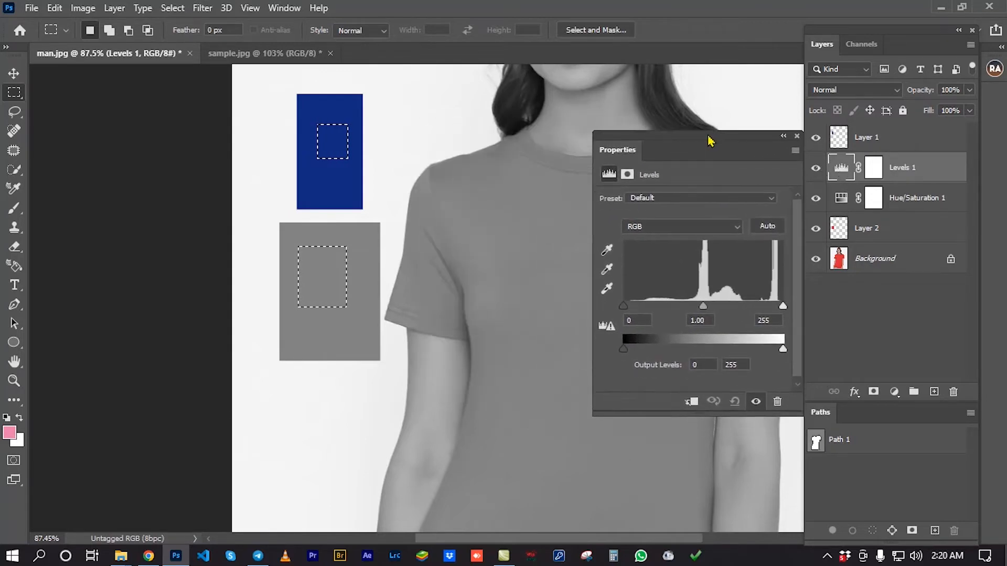
Show the Histogram in All Channels View and place it beside the image, clear of the patches
click(283, 8)
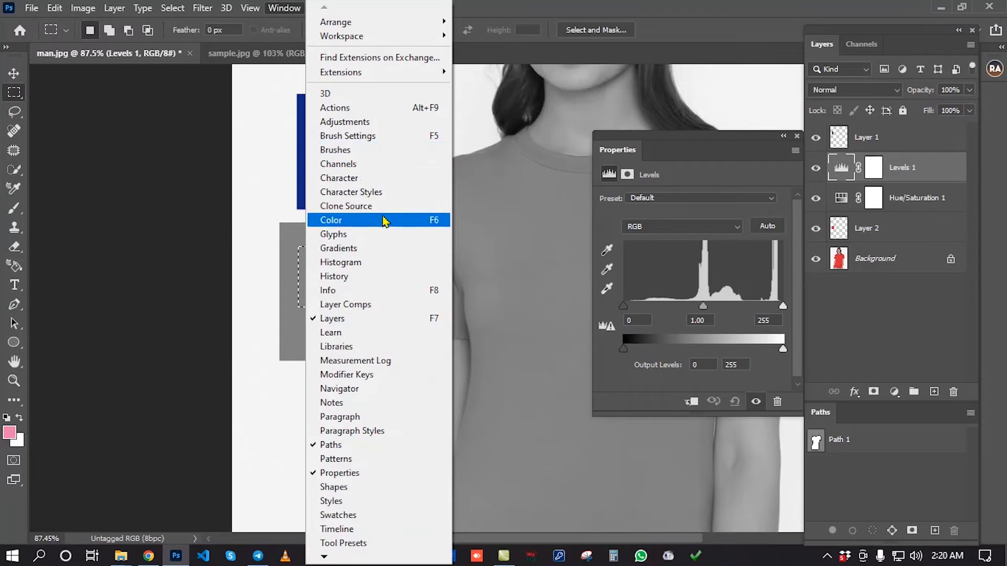
click(341, 263)
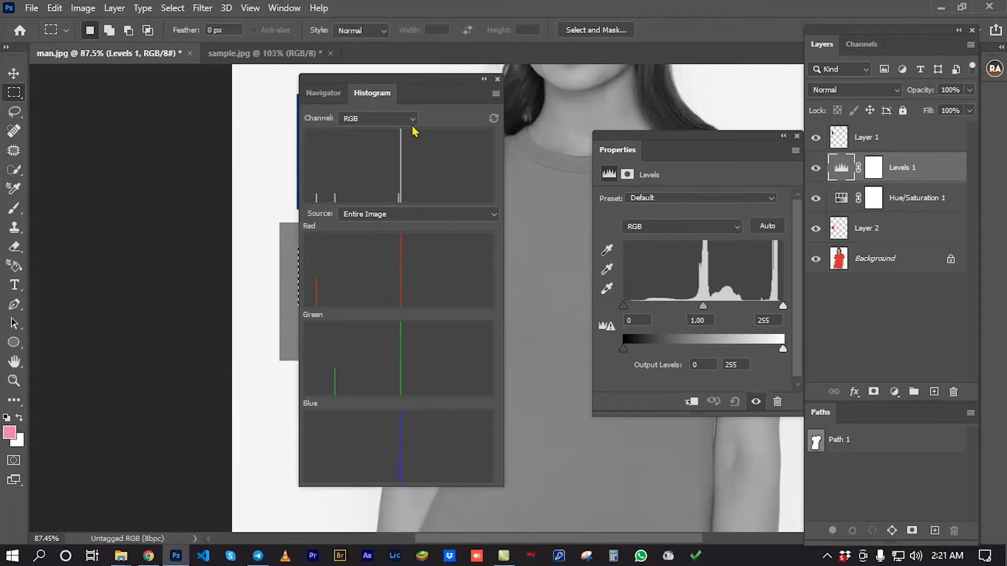
drag(409, 83, 151, 76)
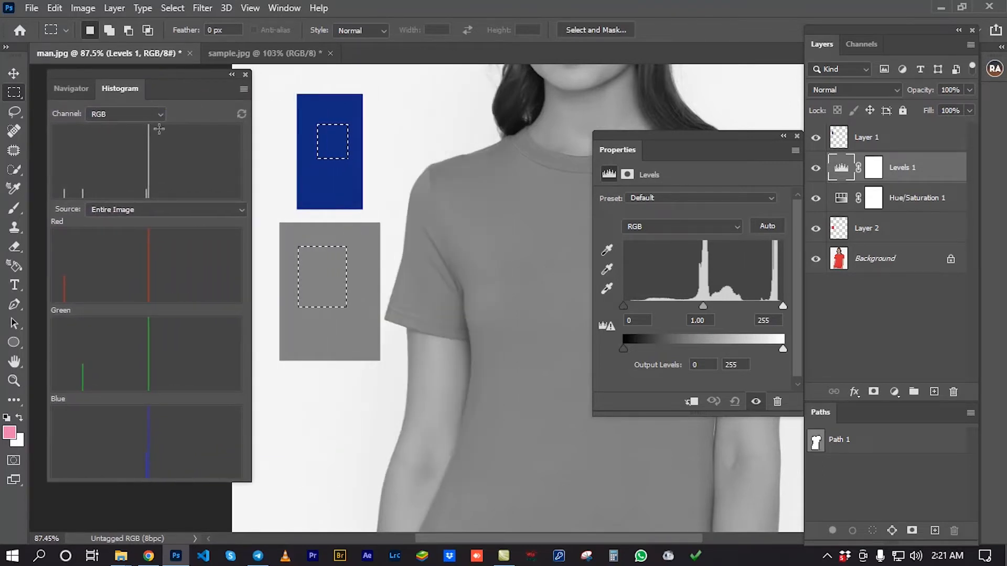
click(243, 92)
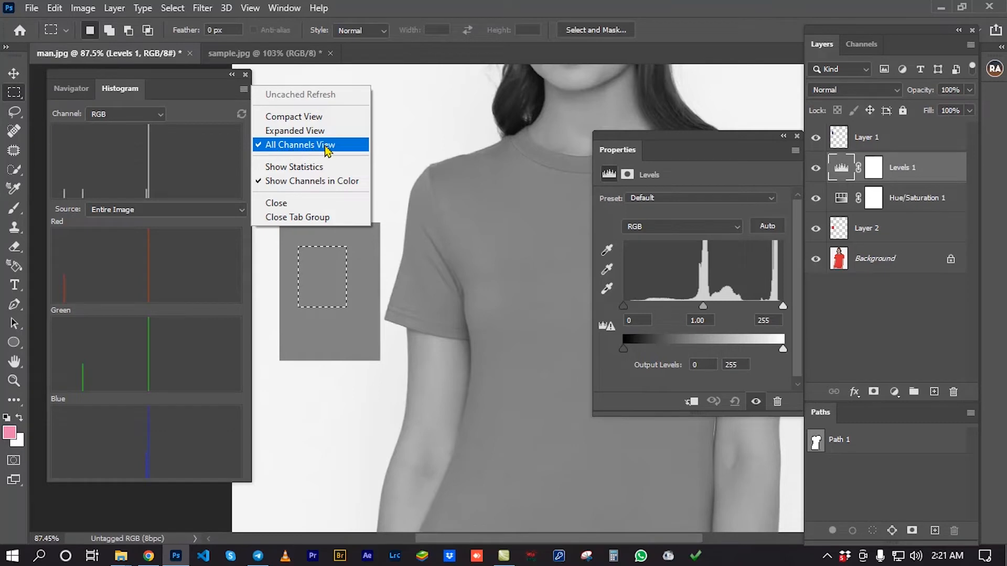
click(300, 146)
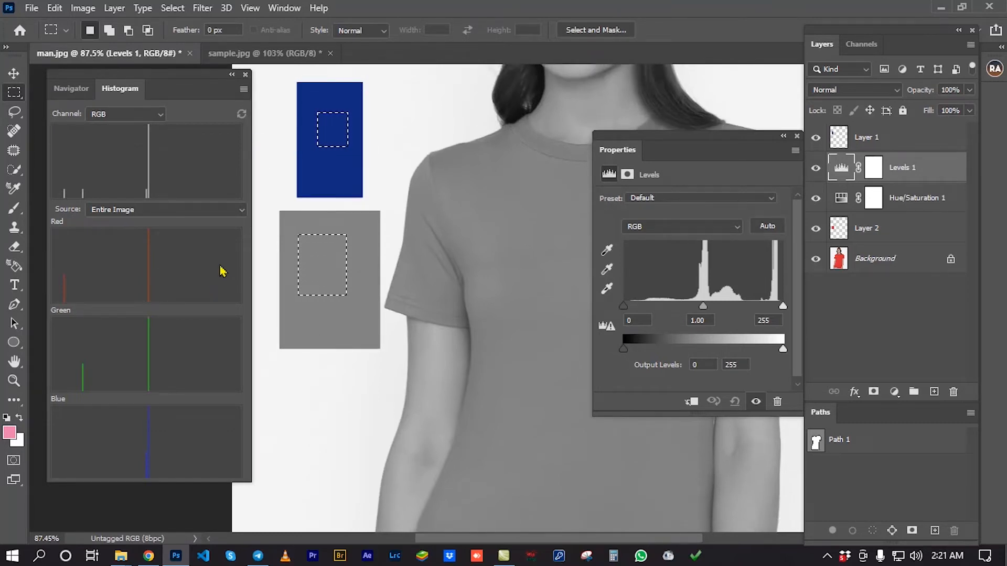
Lower the Red channel's midtone input level in Levels 1 to 0.24 so both patches' red histogram lines meet
drag(683, 141, 659, 141)
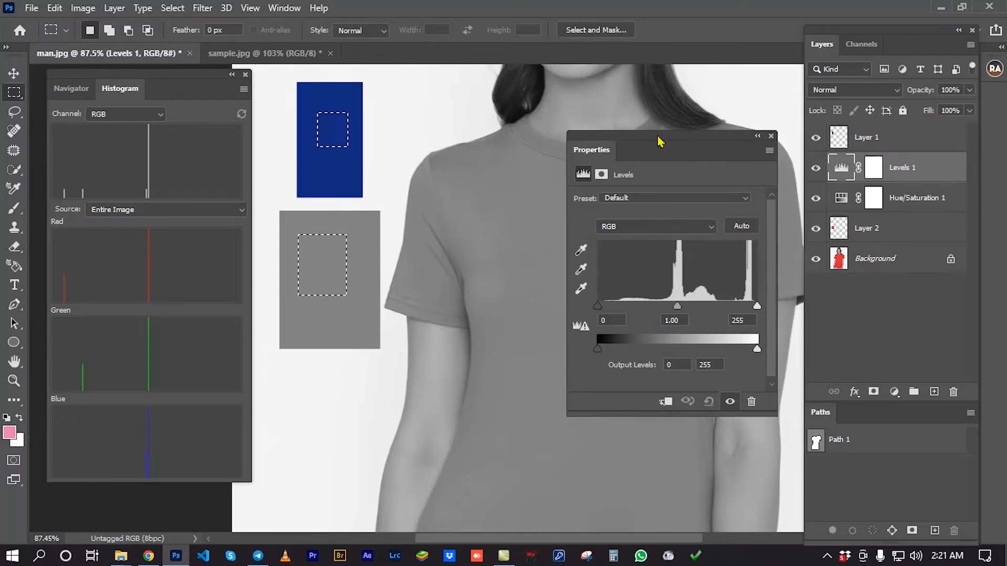
click(654, 226)
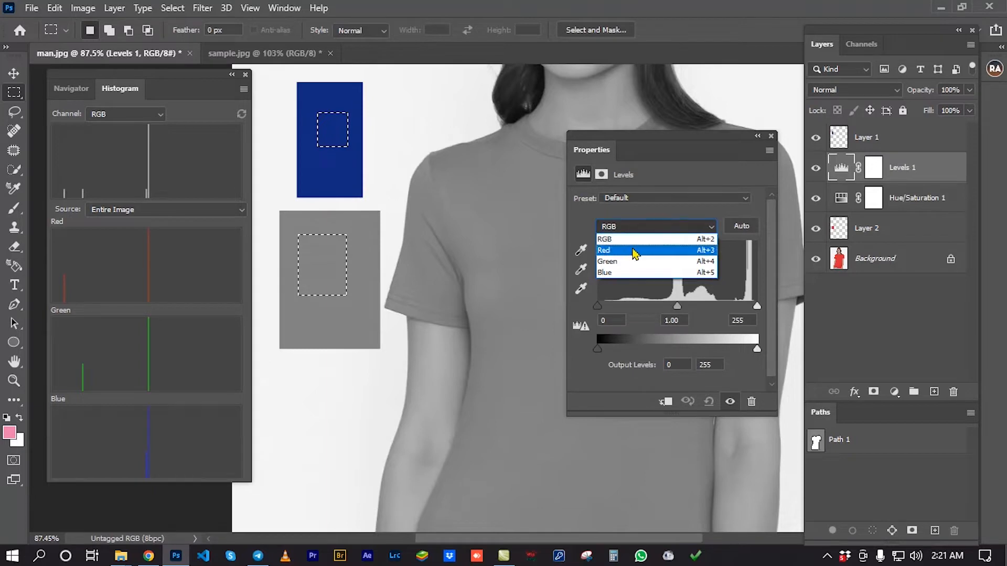
click(608, 251)
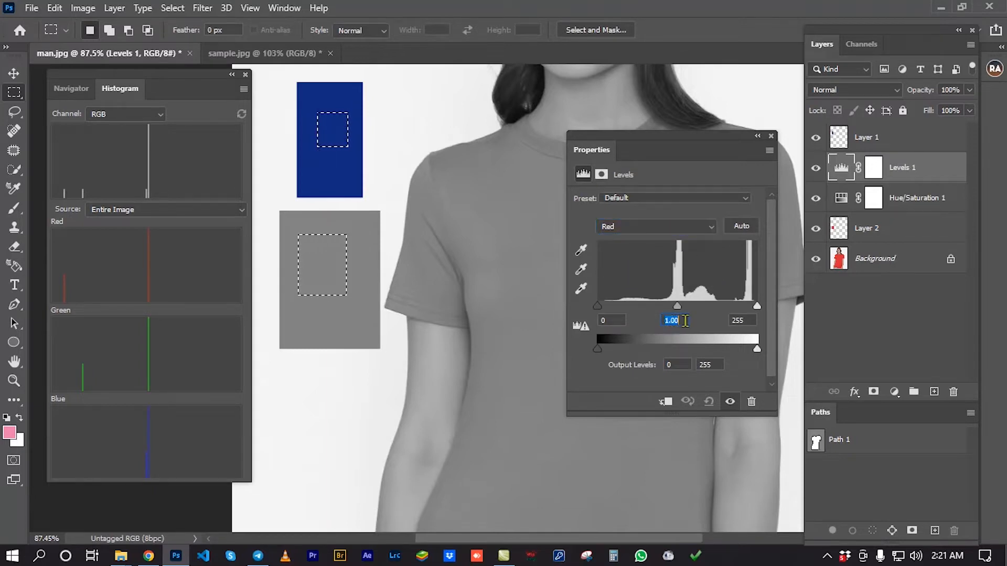
scroll(670, 321, down, 20)
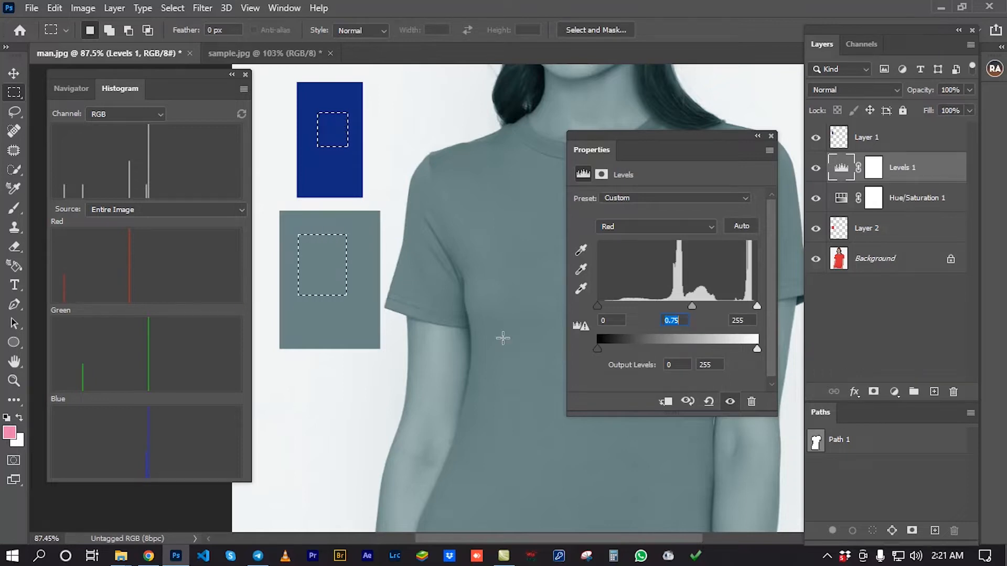
scroll(671, 320, down, 20)
scroll(670, 320, down, 20)
scroll(671, 320, down, 5)
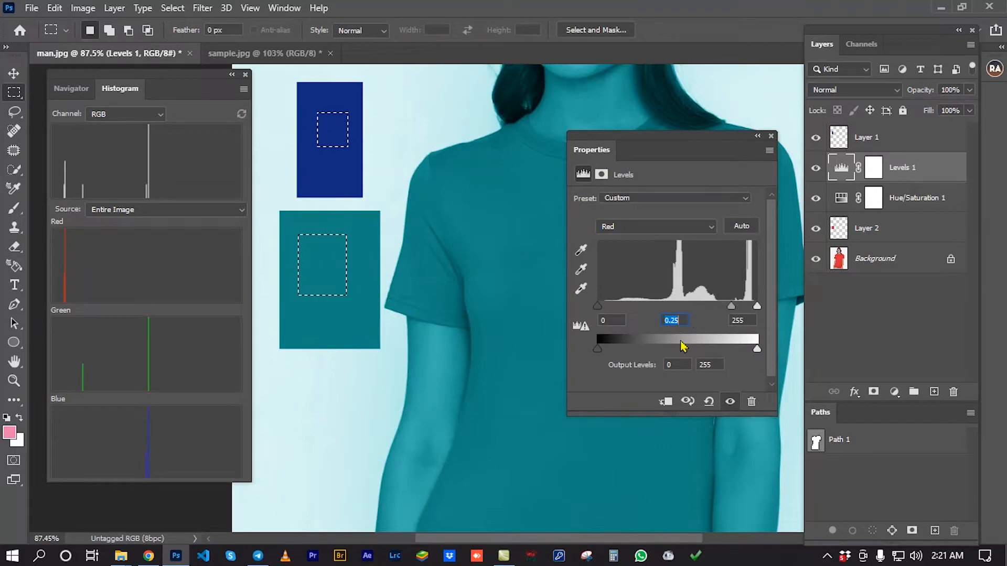
scroll(671, 321, down, 1)
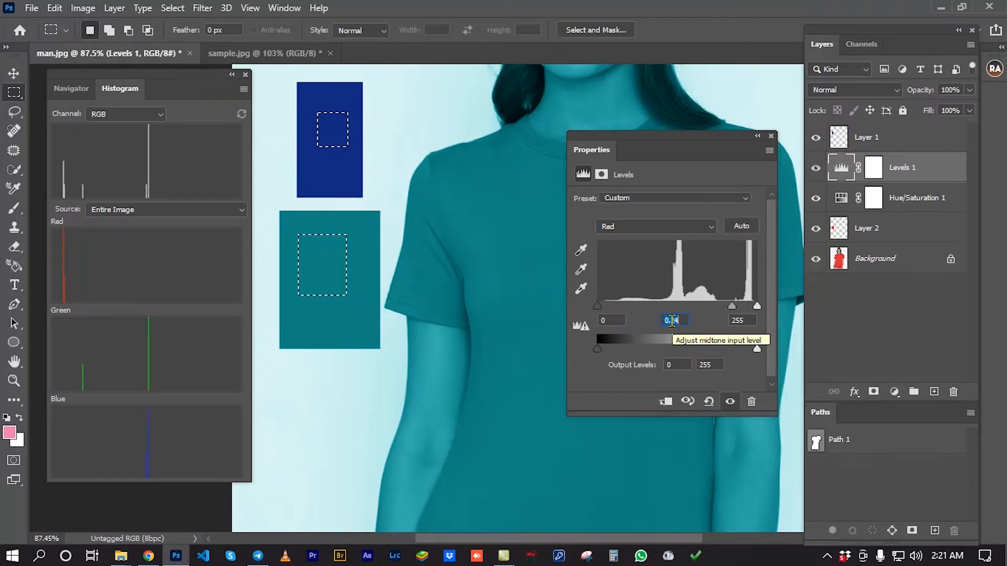
Lower the Green channel's midtone input level in Levels 1 to 0.37 so both patches' green histogram lines meet
click(627, 230)
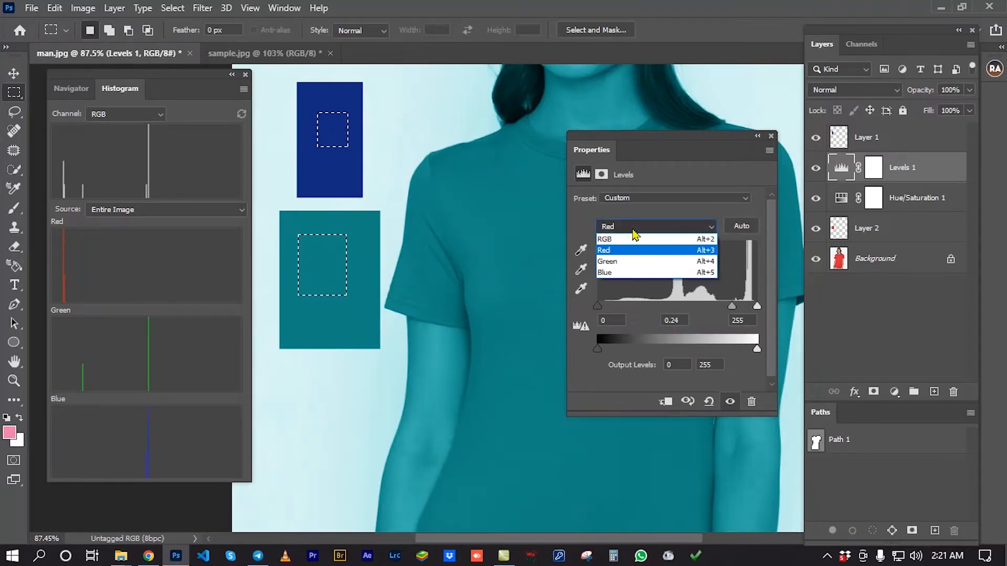
click(614, 262)
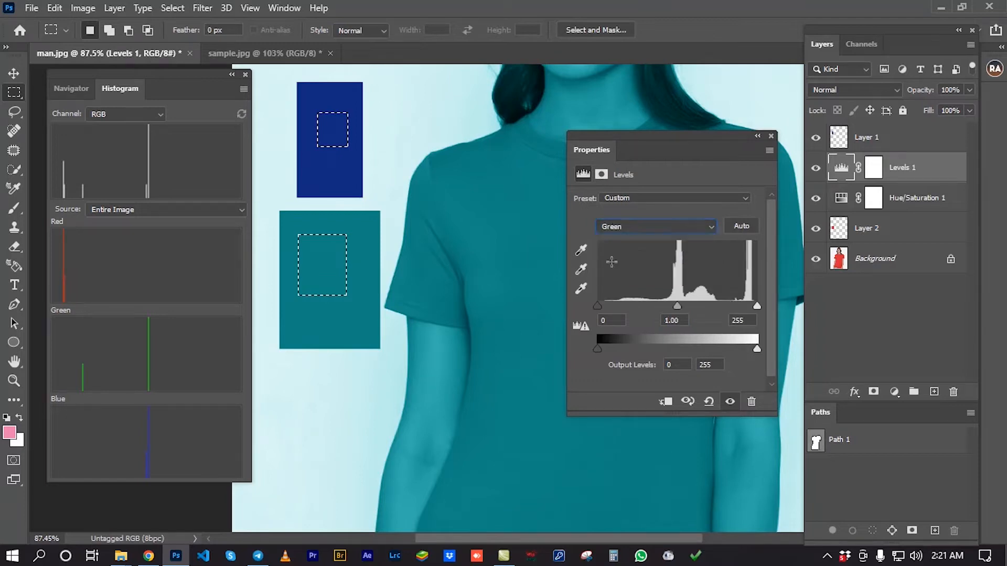
double_click(680, 320)
key(Down)
key(Down)
key(Down)
key(Down)
key(Down)
key(Down)
key(Down)
key(Down)
key(Down)
key(Down)
key(Down)
key(Down)
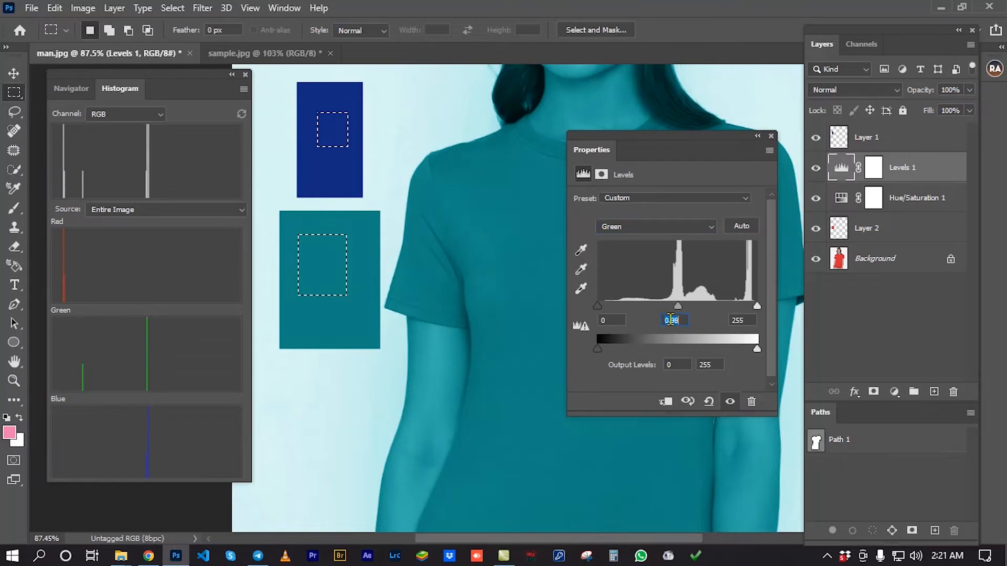
key(Down)
key(Down)
key(Down)
key(Down)
key(Down)
key(Down)
key(Down)
key(Down)
key(Down)
key(Down)
key(Down)
key(Down)
key(Down)
key(Down)
key(Down)
key(Down)
key(Down)
key(Down)
key(Down)
key(Down)
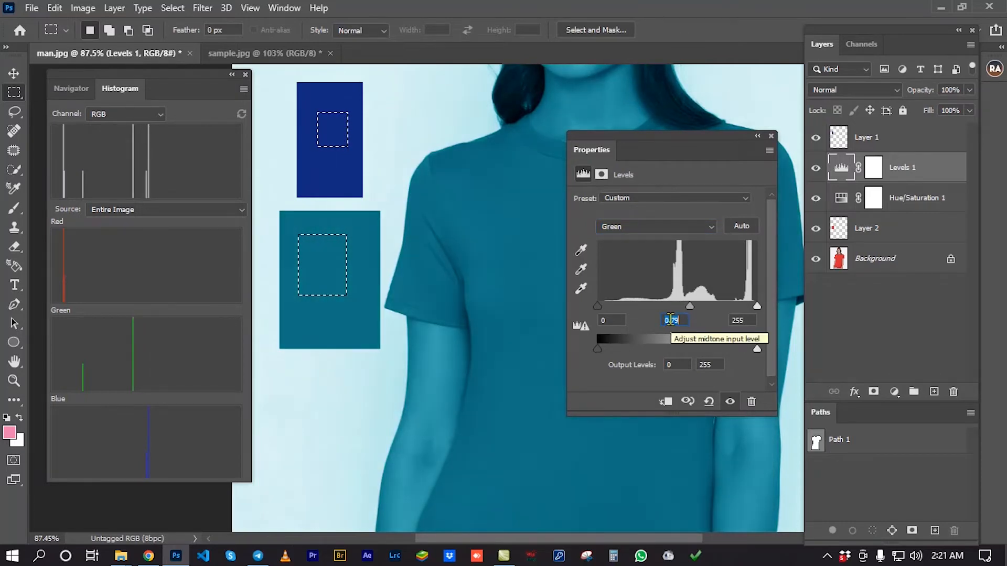
key(Down)
key(Down)
key(Down)
key(Down)
key(Down)
key(Down)
key(Down)
key(Down)
key(Down)
key(Down)
key(Down)
key(Down)
key(Down)
key(Down)
key(Down)
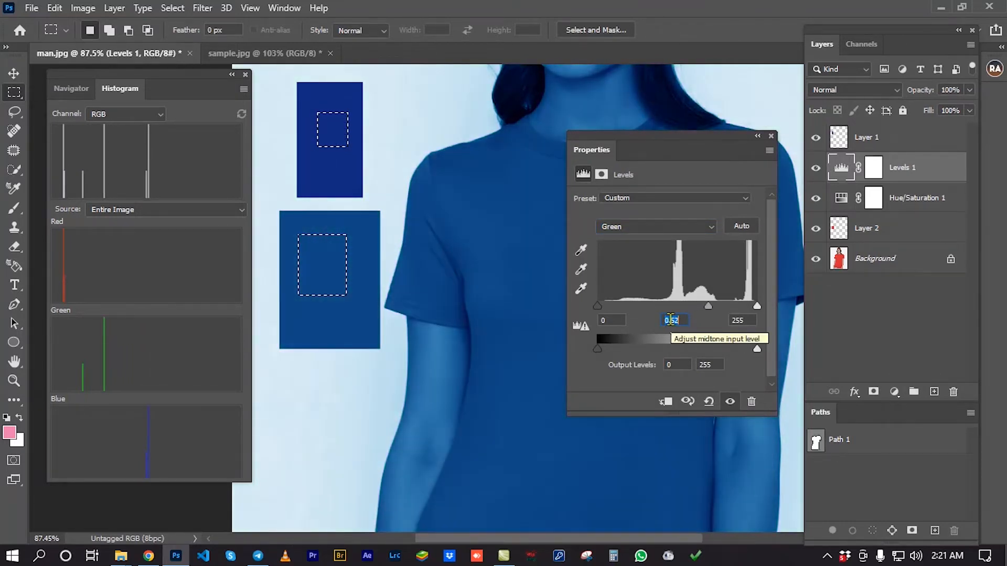
key(Down)
key(Down)
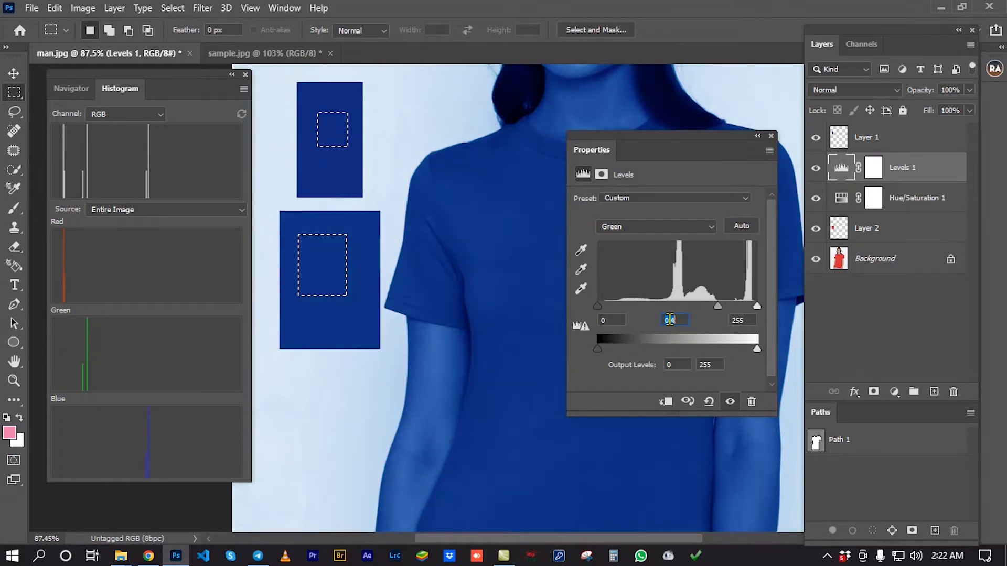
key(Up)
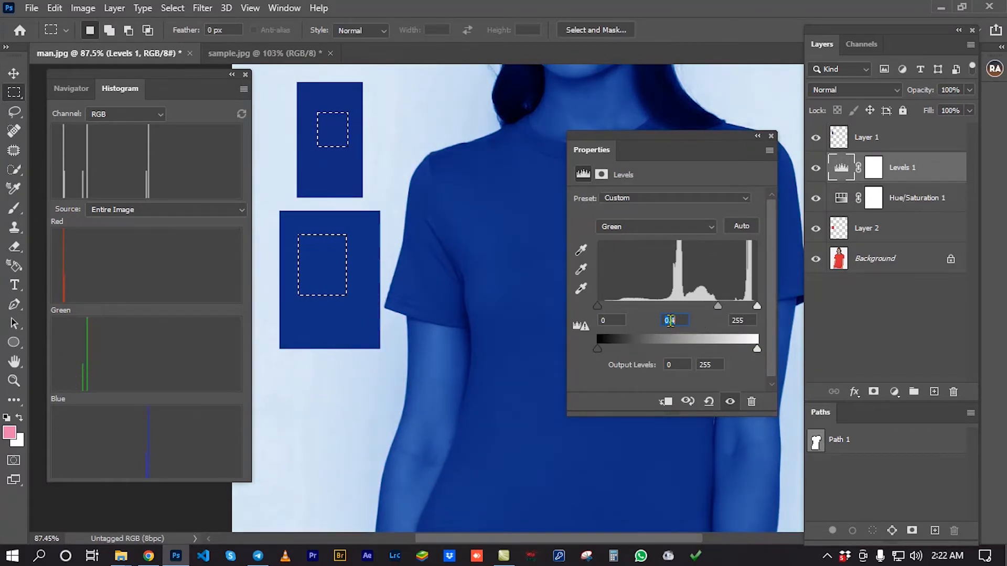
key(Down)
key(Down)
key(Down)
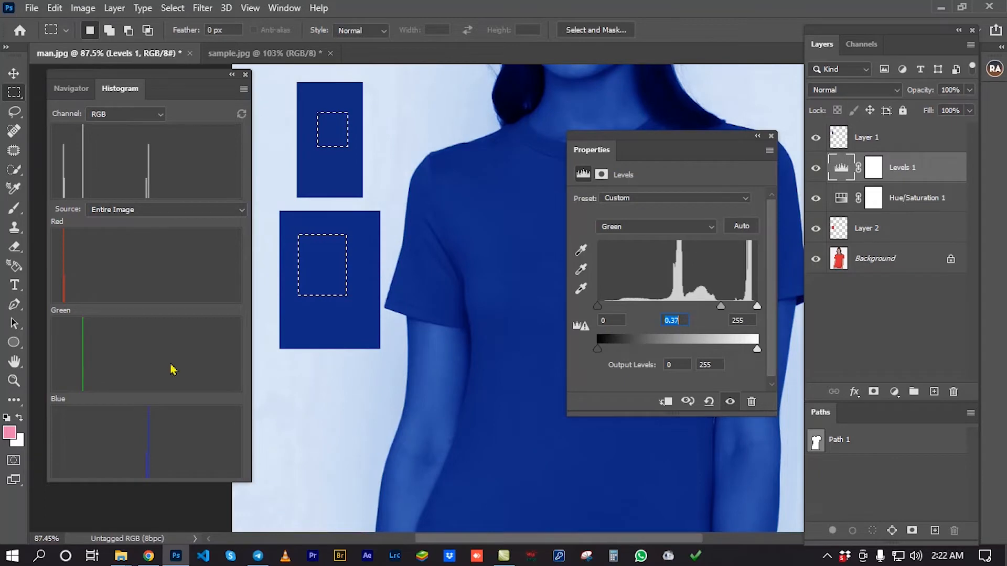
Lower the Blue channel's midtone in Levels 1 slightly until the blue histogram lines meet, then close the settings and deselect
click(635, 231)
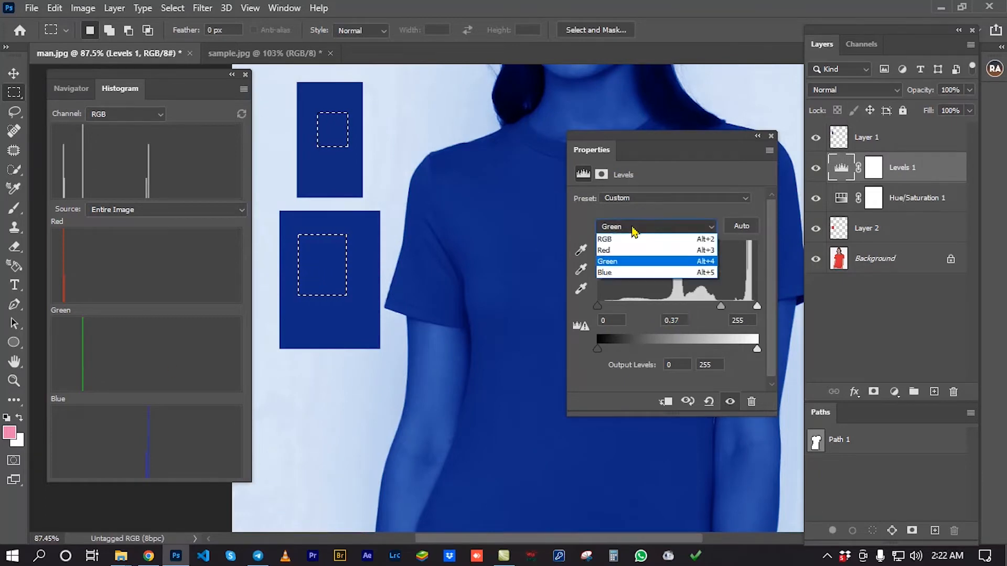
click(604, 273)
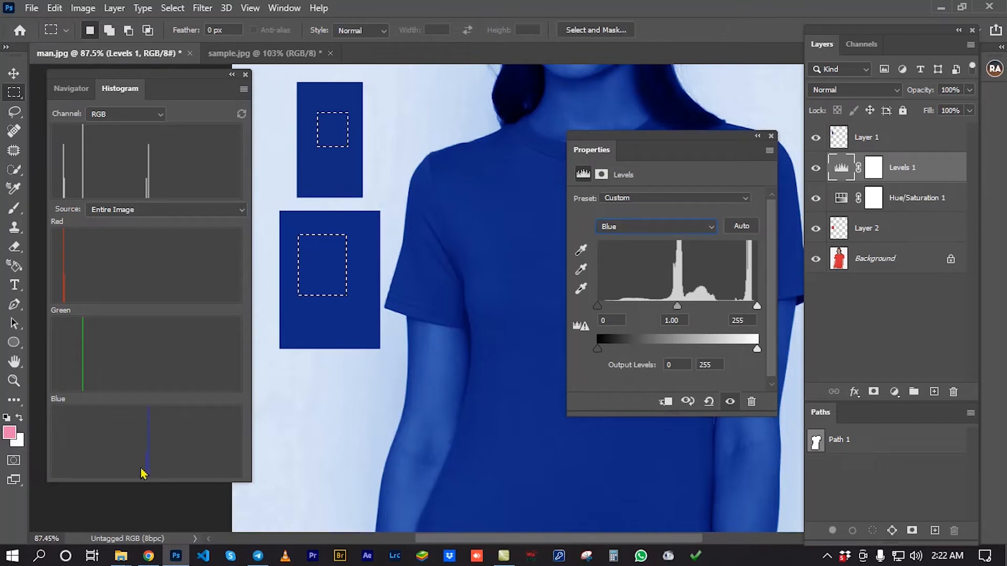
double_click(666, 321)
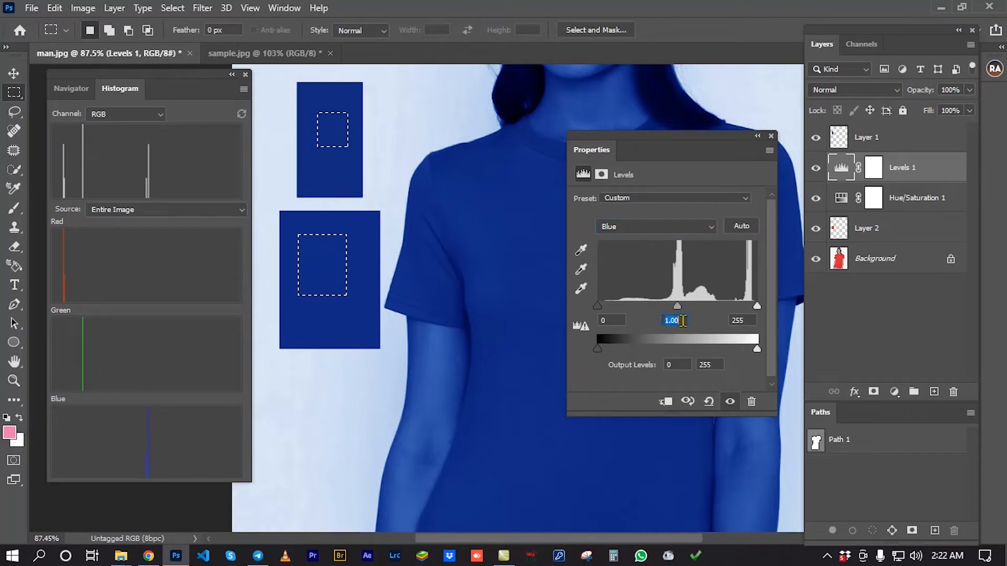
key(Down)
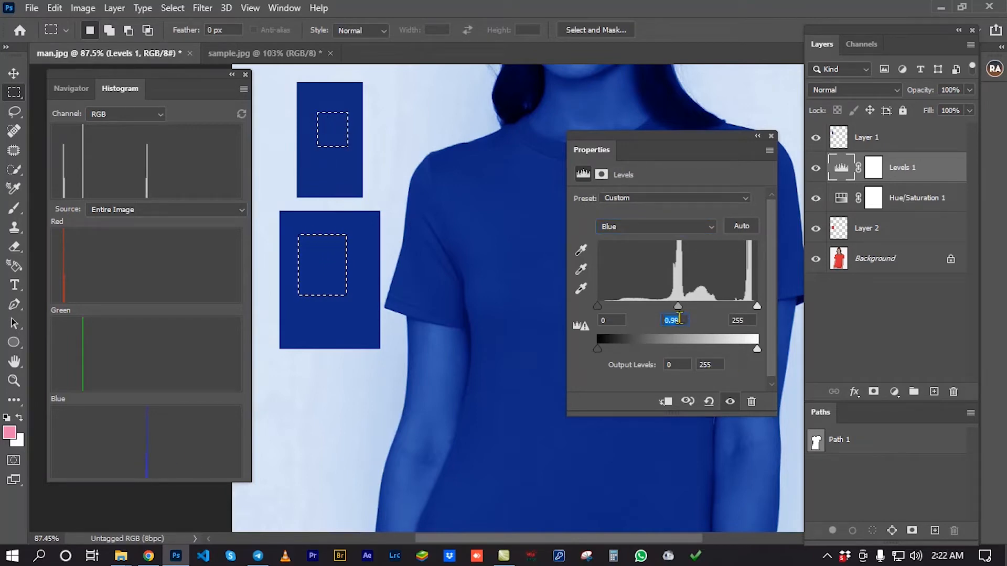
key(Down)
click(771, 136)
drag(532, 206, 483, 267)
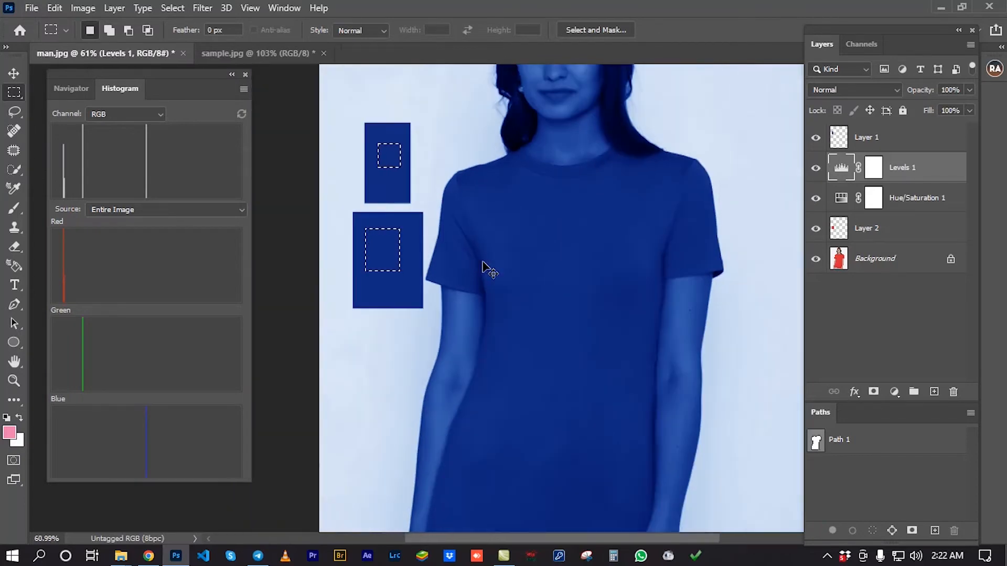
click(485, 259)
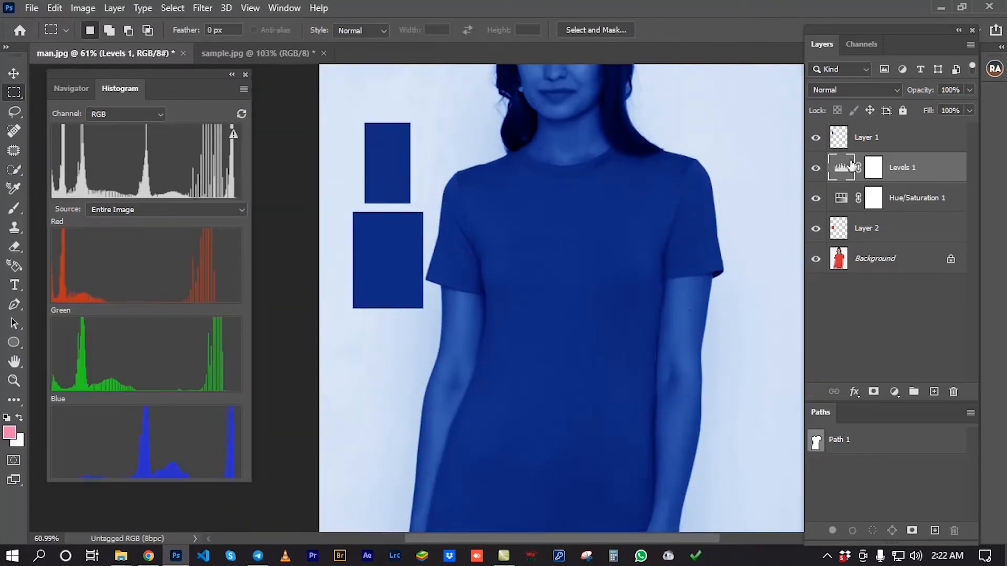
Identify the two colour patch layers by toggling their visibility, and delete Layer 1 and Layer 2
click(816, 138)
click(816, 138)
click(817, 230)
click(815, 229)
click(873, 143)
ctrl+click(885, 228)
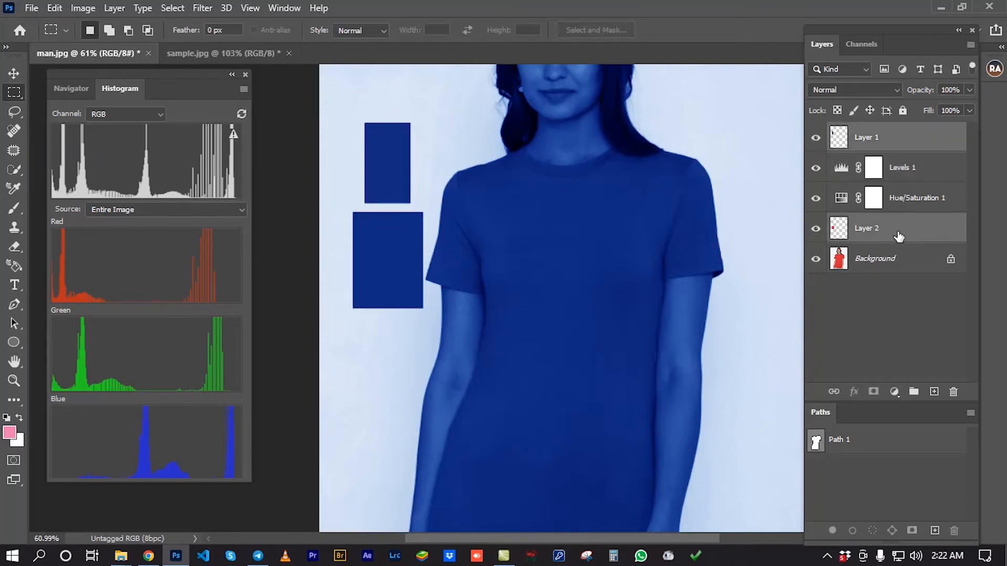
drag(915, 231, 953, 392)
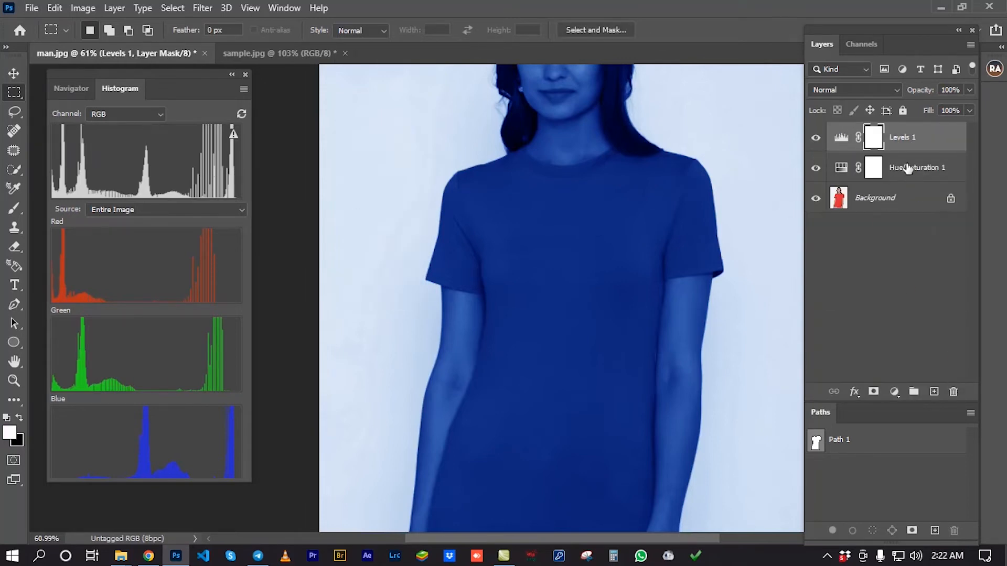
Make Levels 1 the only active layer and load Path 1 as a selection around the T-shirt
ctrl+click(906, 171)
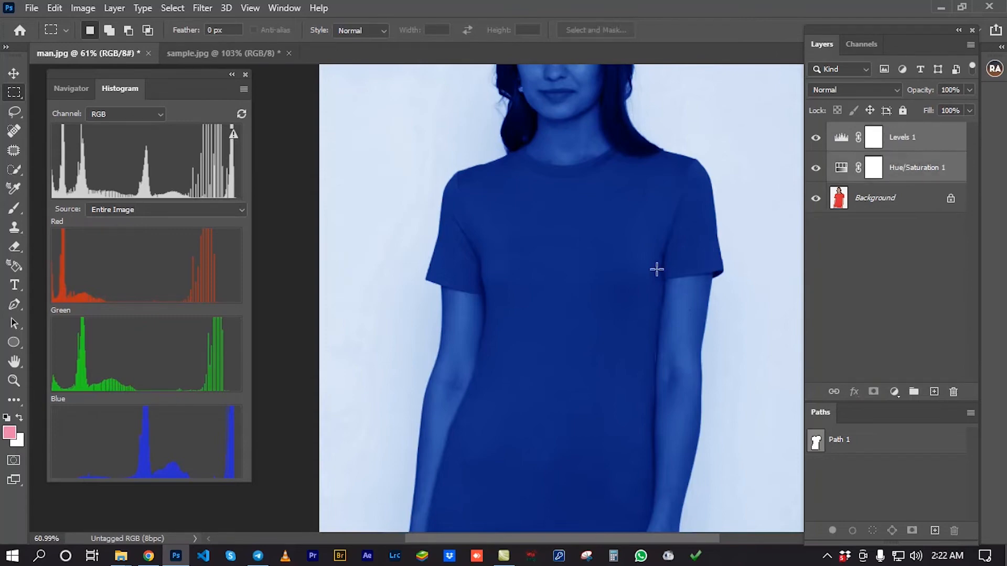
click(913, 144)
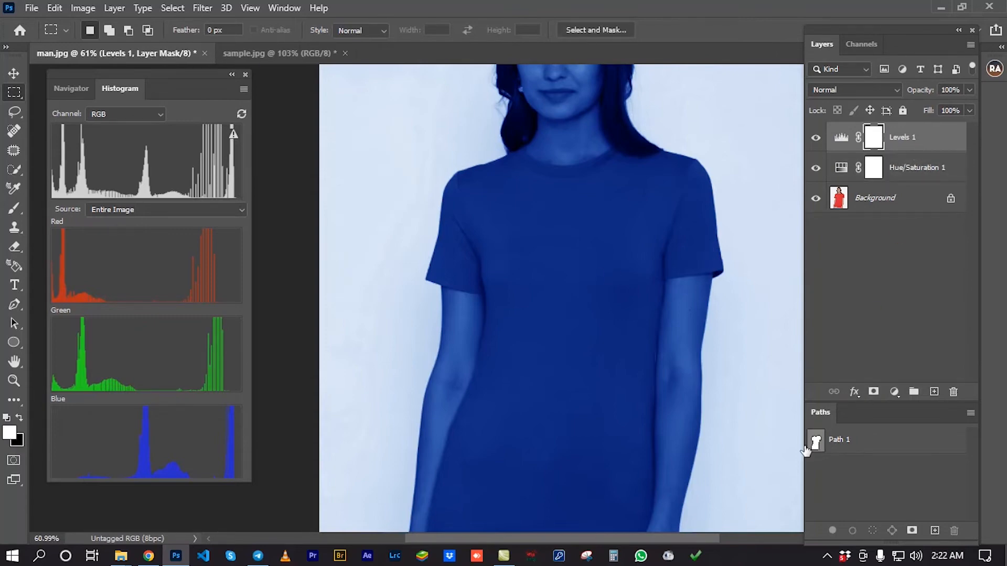
scroll(629, 408, down, 2)
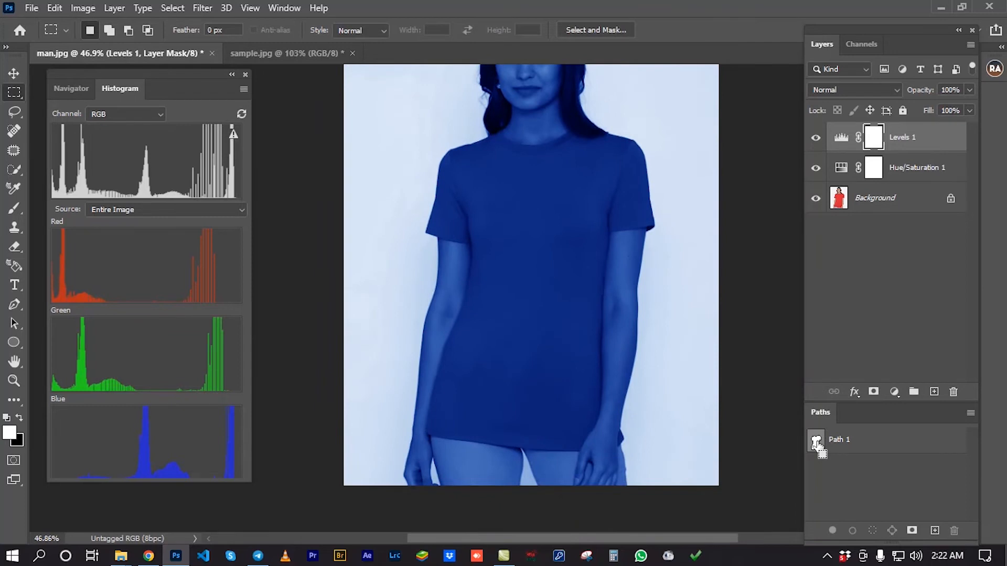
ctrl+click(817, 443)
scroll(580, 294, up, 2)
scroll(650, 362, right, 2)
key(shift)
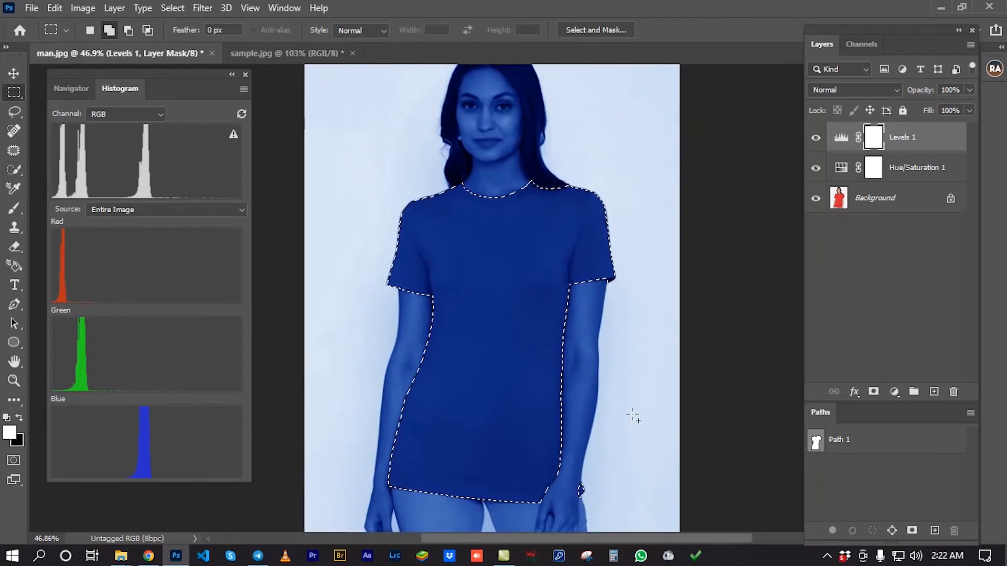
Feather the T-shirt selection by 0.5 pixels and create a new layer group with a mask from that selection
key(shift+F6)
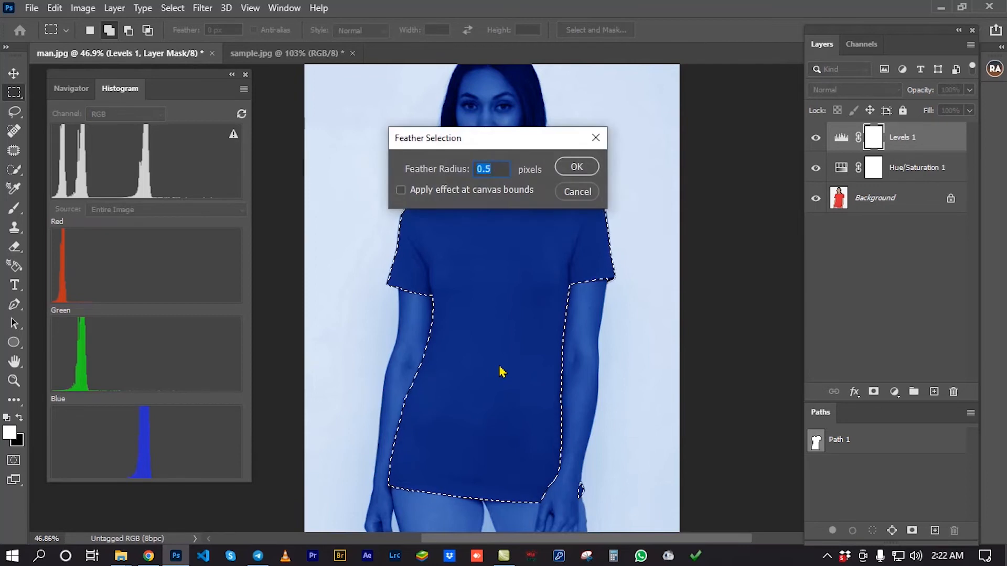
key(Return)
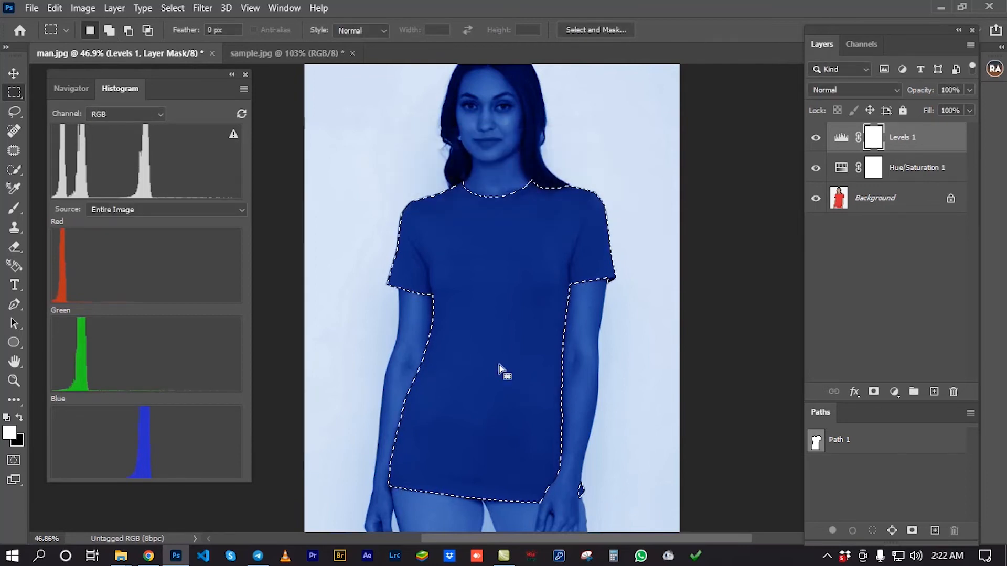
click(914, 392)
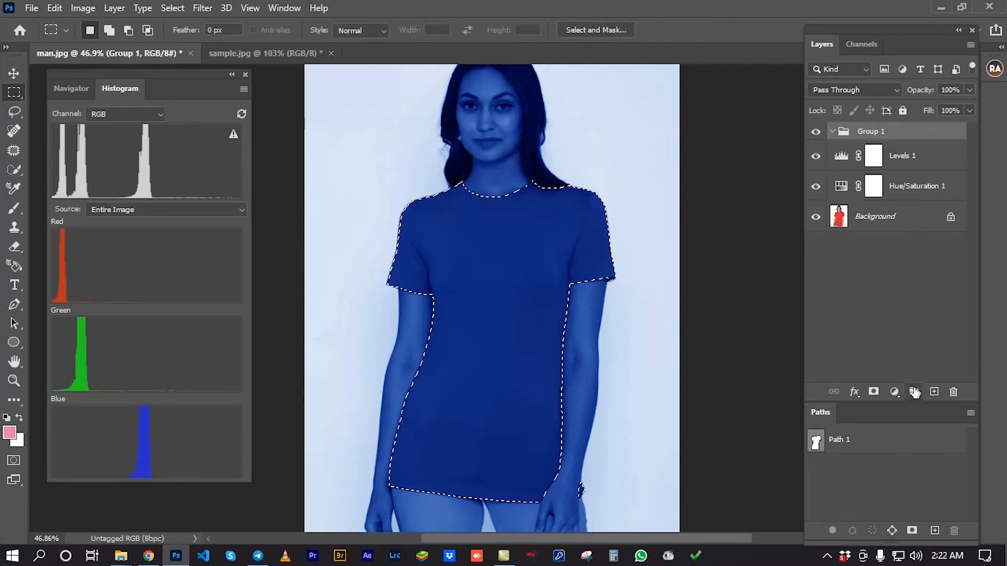
click(873, 392)
Move Levels 1 and Hue/Saturation 1 into the masked Group 1, with Levels 1 above Hue/Saturation 1
click(906, 173)
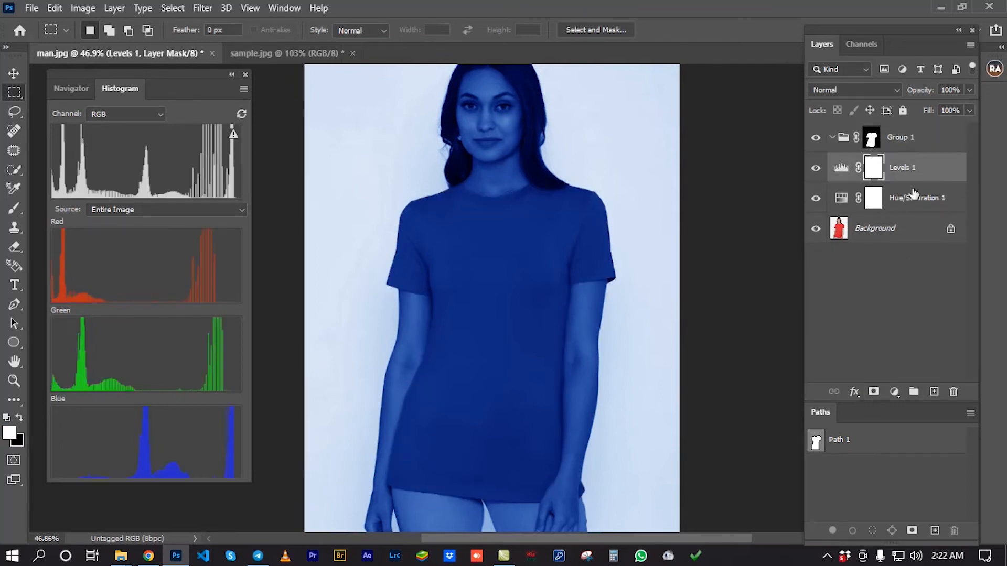
shift+click(912, 195)
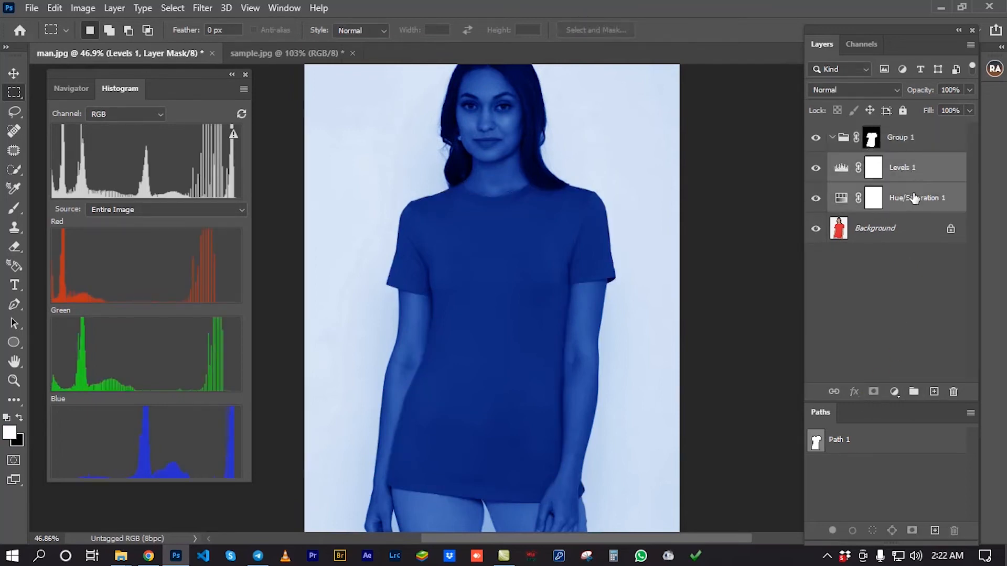
click(901, 168)
drag(900, 169, 902, 145)
drag(917, 195, 916, 180)
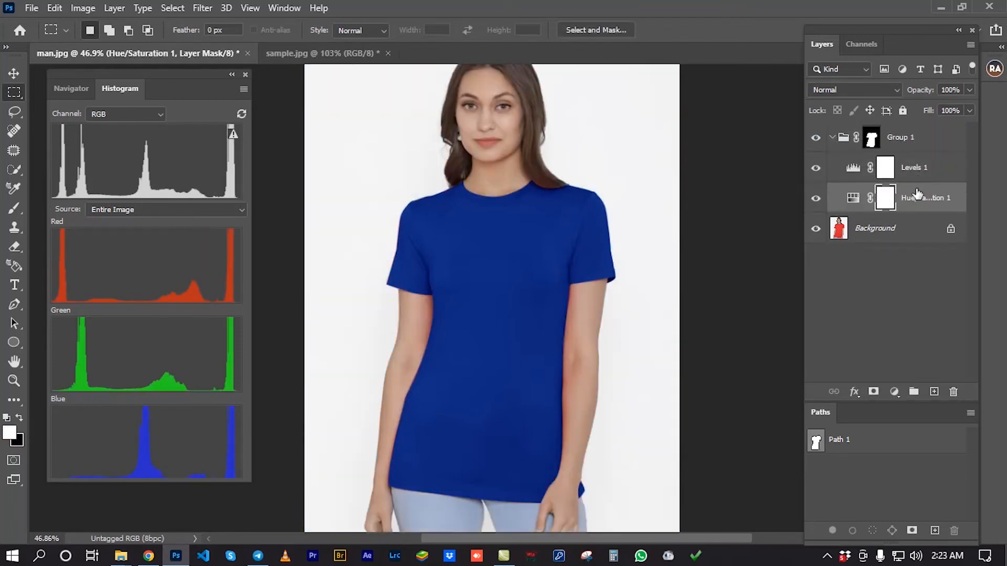
click(833, 138)
click(833, 137)
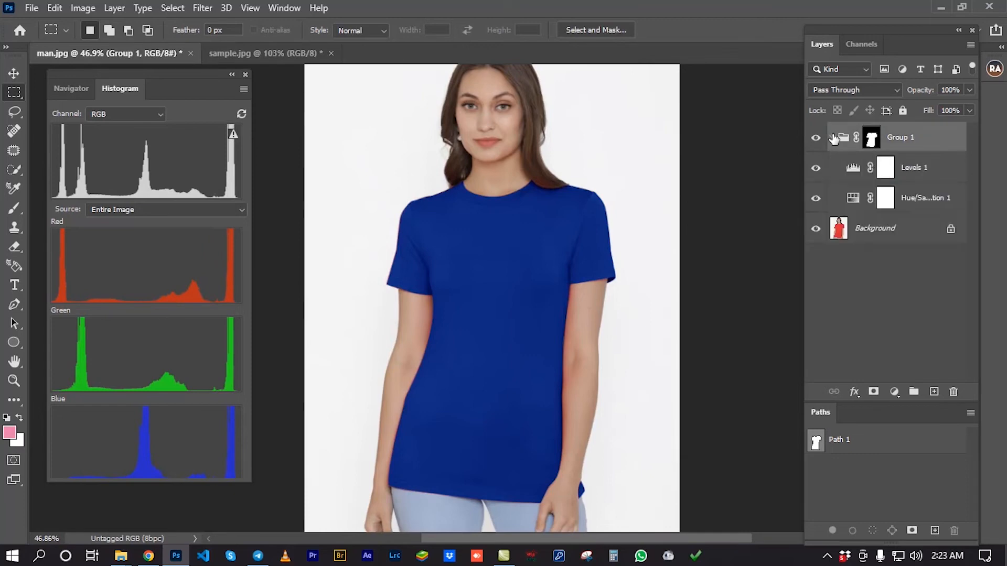
Toggle Group 1's visibility to compare the original shirt colour with the recoloured one
click(870, 166)
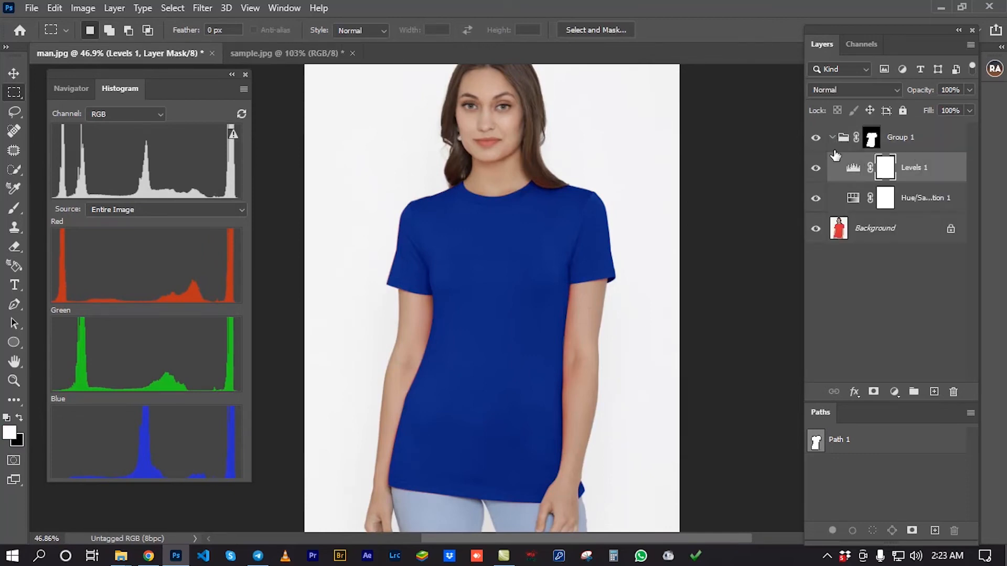
click(816, 139)
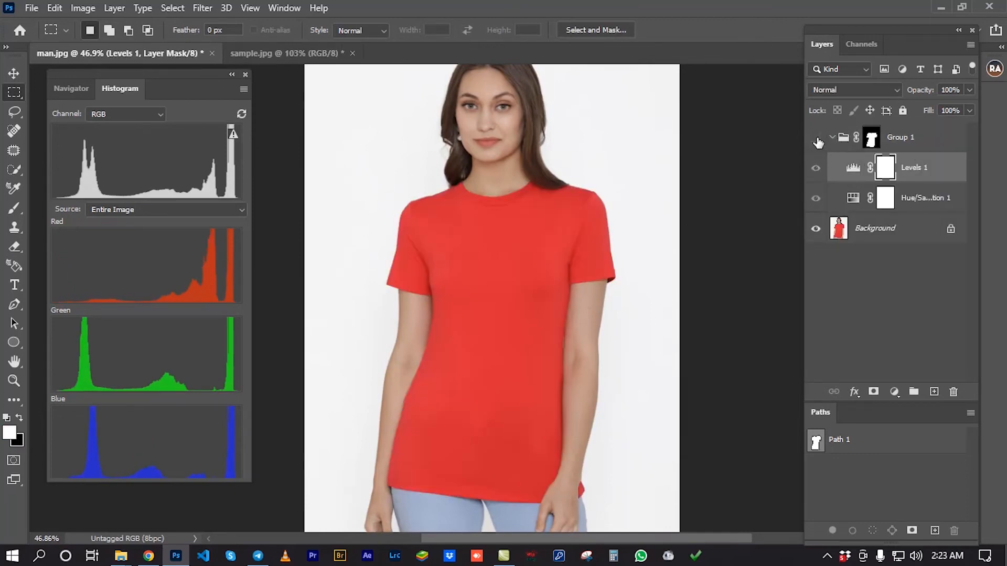
click(816, 139)
click(816, 139)
click(816, 139)
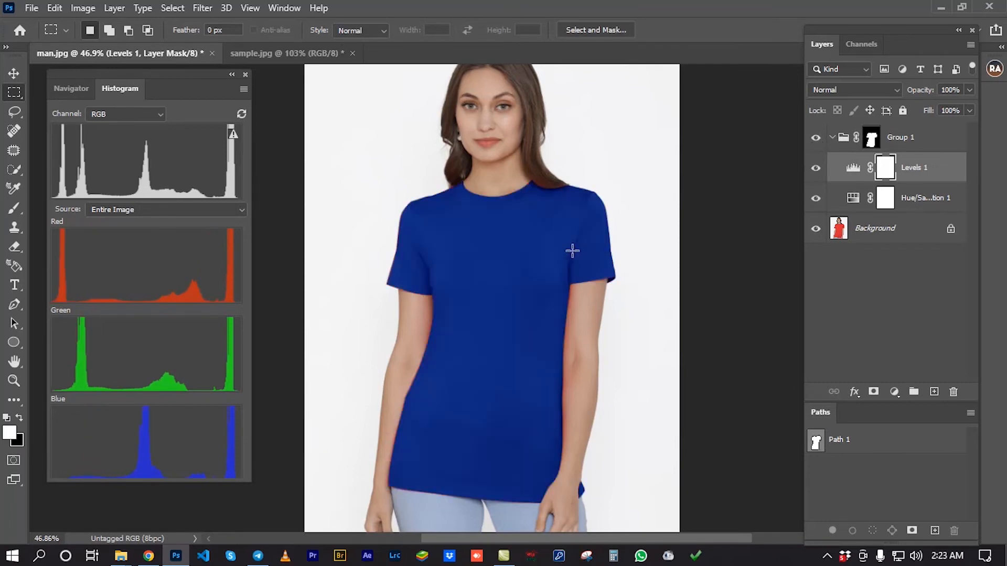
scroll(572, 250, down, 1)
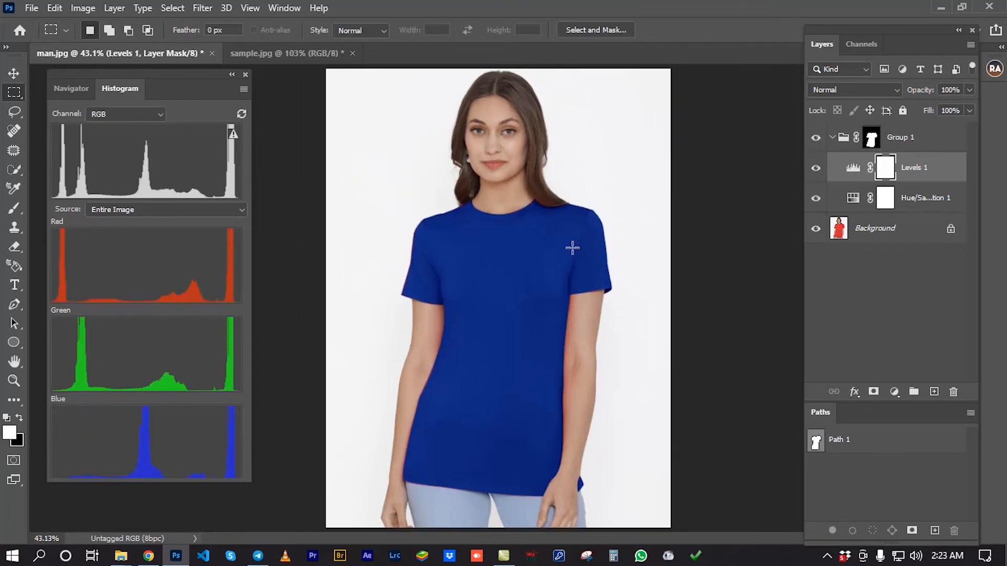
Close the Histogram panel and clear the selection in sample.jpg
click(246, 76)
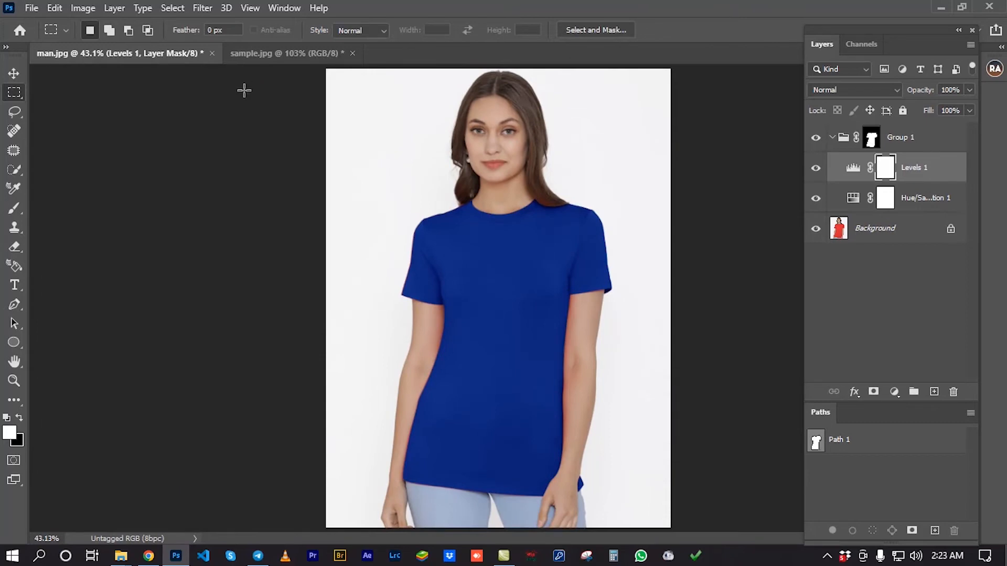
click(270, 51)
key(ctrl+d)
Compare the blue of the T-shirts in sample.jpg and man.jpg by alternating between the two documents
scroll(527, 259, down, 1)
scroll(527, 260, up, 1)
key(ctrl+Tab)
scroll(503, 286, down, 1)
scroll(510, 275, up, 1)
key(ctrl+Tab)
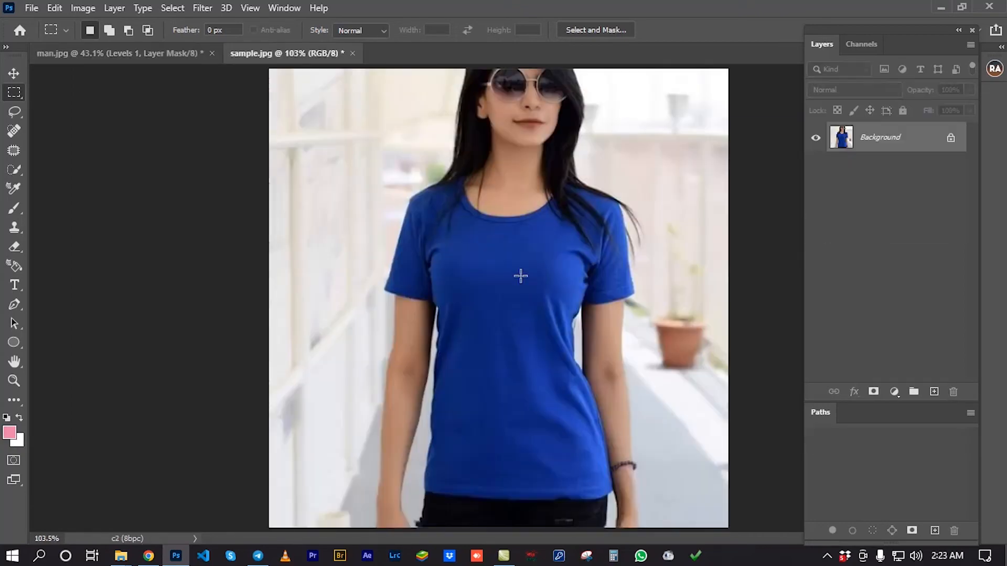
drag(479, 261, 563, 382)
key(ctrl+Tab)
scroll(530, 335, down, 1)
scroll(534, 337, up, 1)
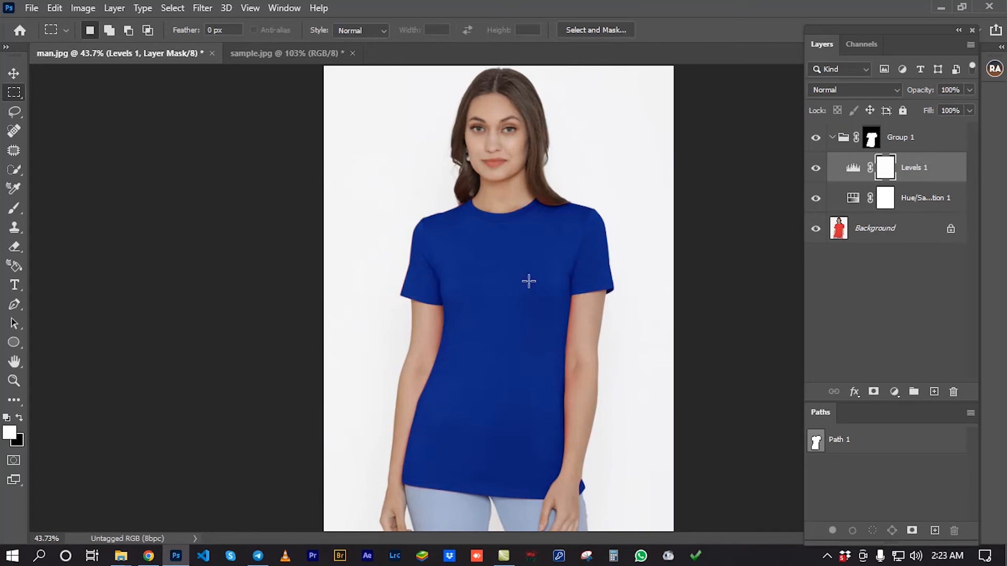
scroll(503, 309, down, 2)
Select a rectangle around the T-shirt body in sample.jpg and paste a copy above the Background layer in man.jpg
key(ctrl+Tab)
drag(429, 198, 616, 489)
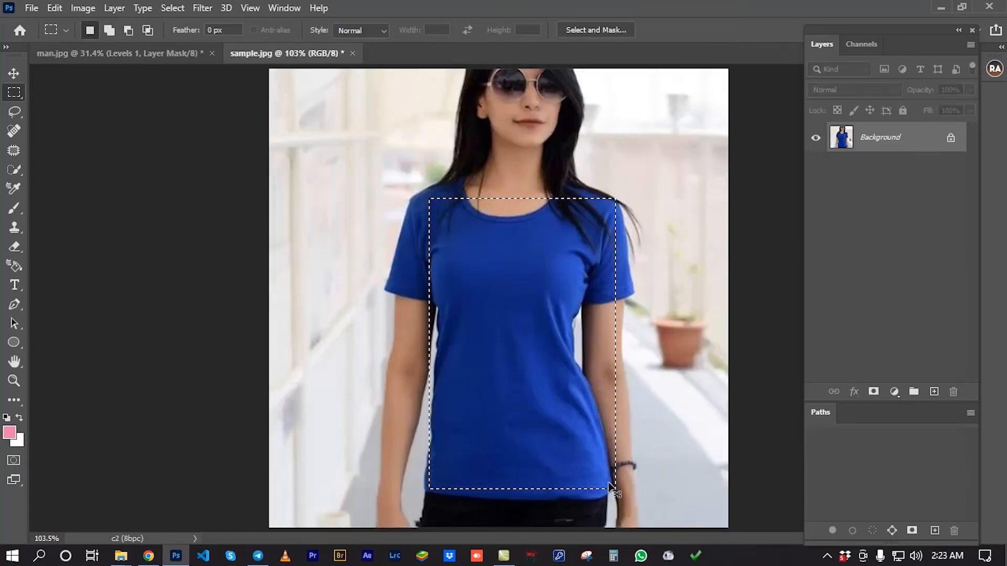
key(ctrl+Tab)
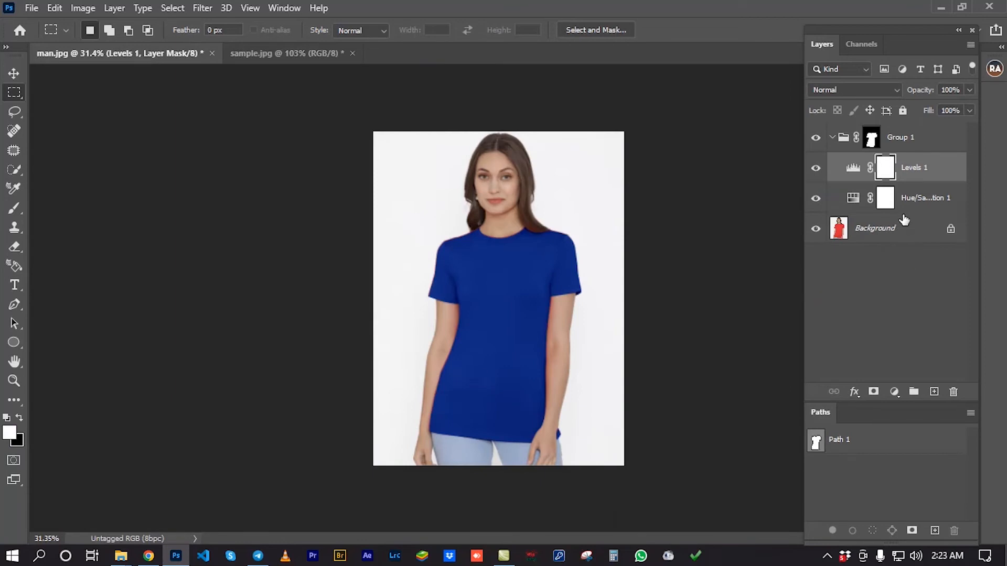
click(891, 230)
key(ctrl+v)
Move the pasted sample patch, Layer 1, to the top of the layer stack above Group 1
key(ctrl+space)
drag(483, 292, 539, 336)
mouse_move(884, 238)
mouse_down()
mouse_move(919, 309)
mouse_move(939, 390)
mouse_move(952, 392)
mouse_move(949, 382)
mouse_move(955, 391)
mouse_move(890, 279)
mouse_move(894, 227)
mouse_up()
click(814, 233)
click(813, 231)
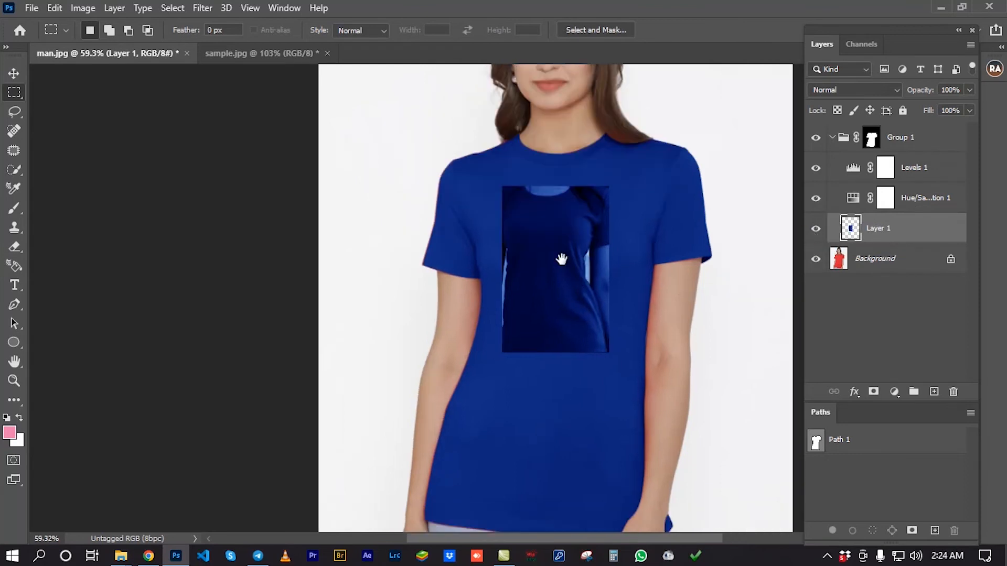
drag(562, 259, 528, 309)
drag(886, 227, 884, 144)
scroll(608, 288, up, 3)
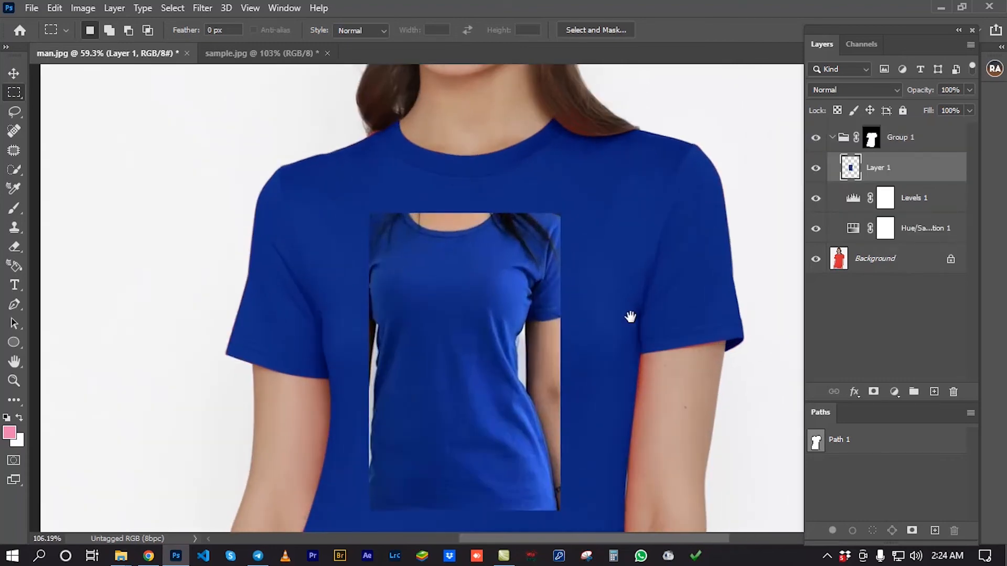
drag(559, 288, 550, 249)
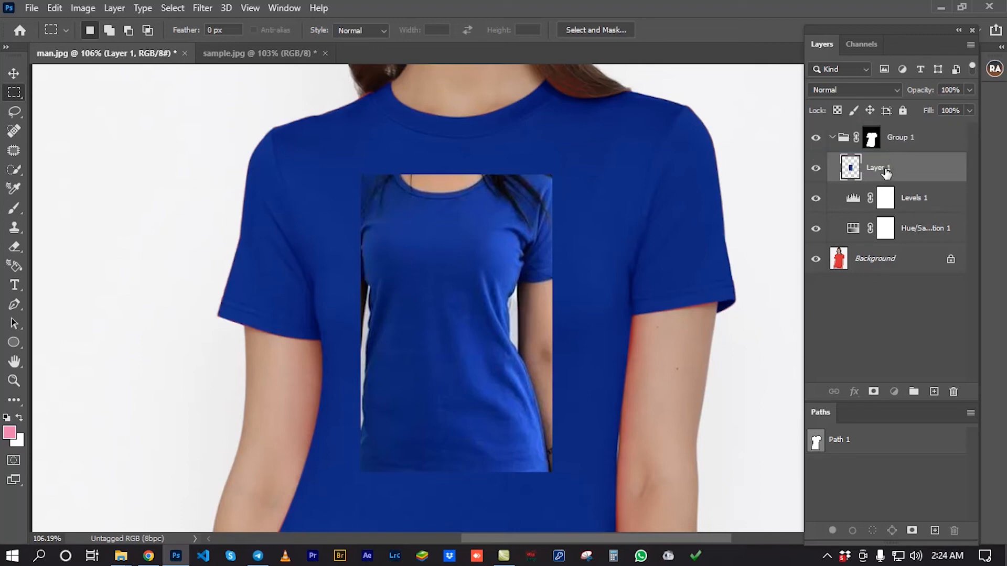
key(ctrl+z)
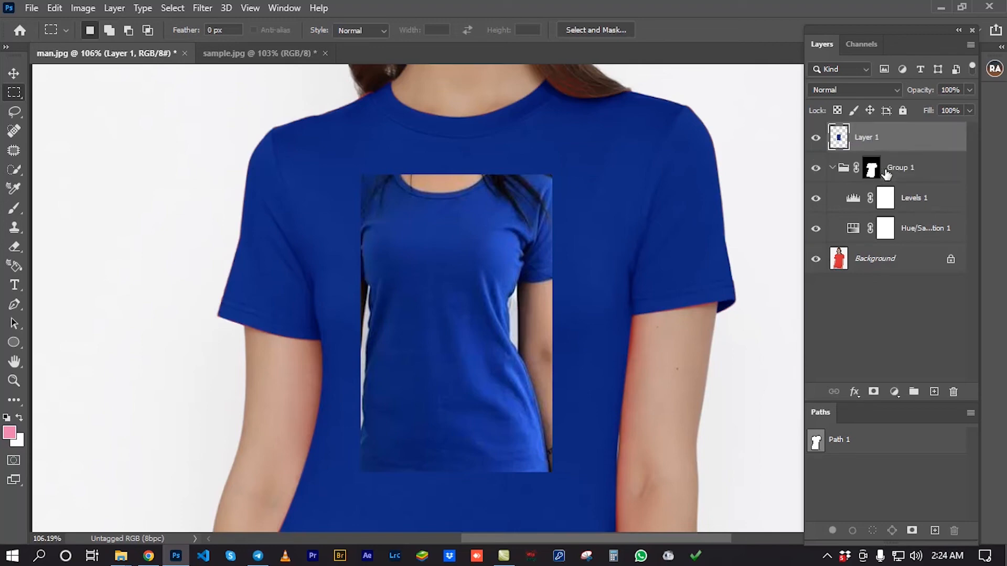
Reposition the sample patch over the left sleeve and white background so it sits beside the recoloured shirt
scroll(571, 229, down, 3)
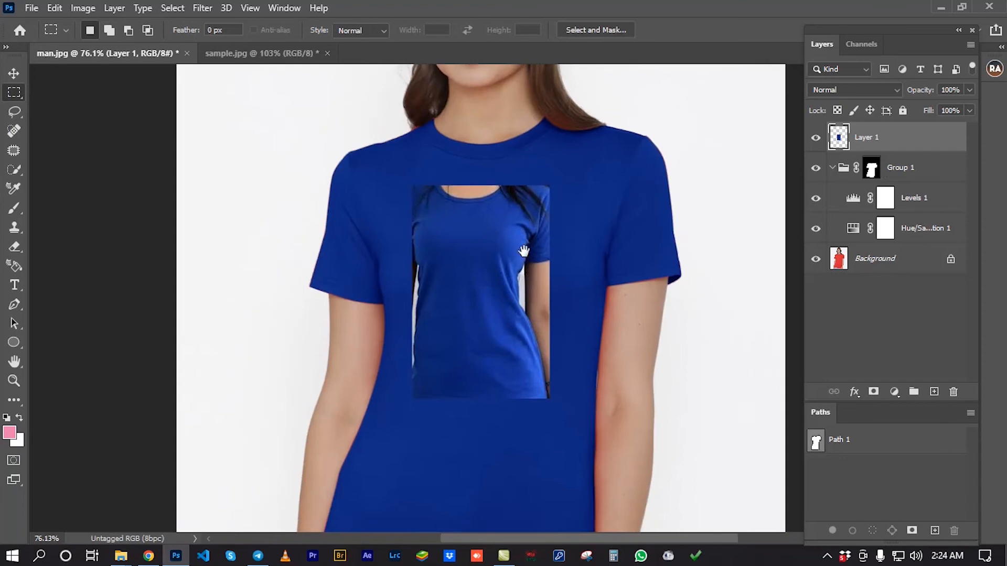
key(ctrl+t)
drag(503, 213, 291, 176)
key(Return)
drag(354, 264, 395, 305)
drag(395, 305, 517, 267)
scroll(521, 313, down, 2)
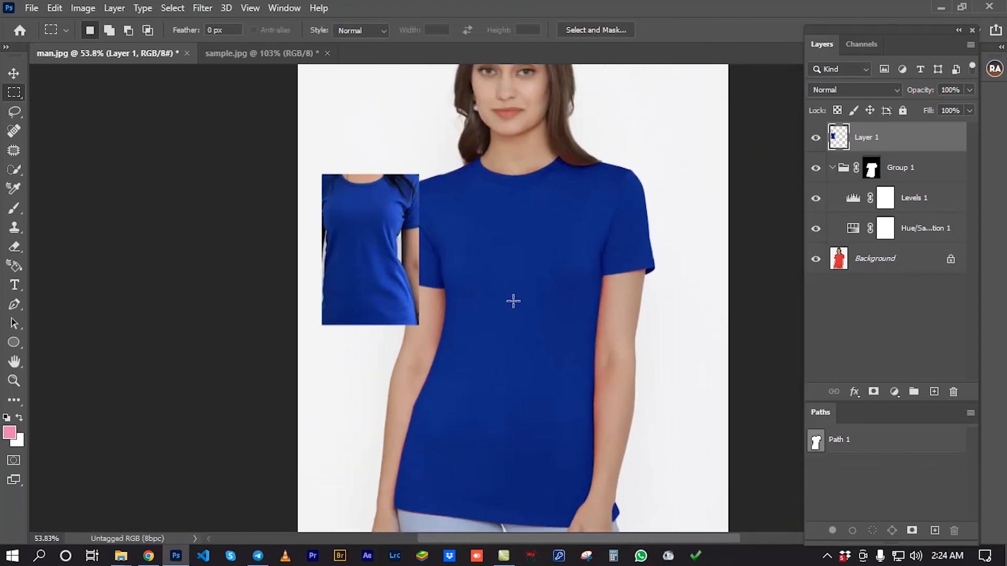
Add a Brightness/Contrast adjustment above Hue/Saturation 1 in Group 1, set Brightness to 10, and close its settings
click(914, 209)
click(919, 236)
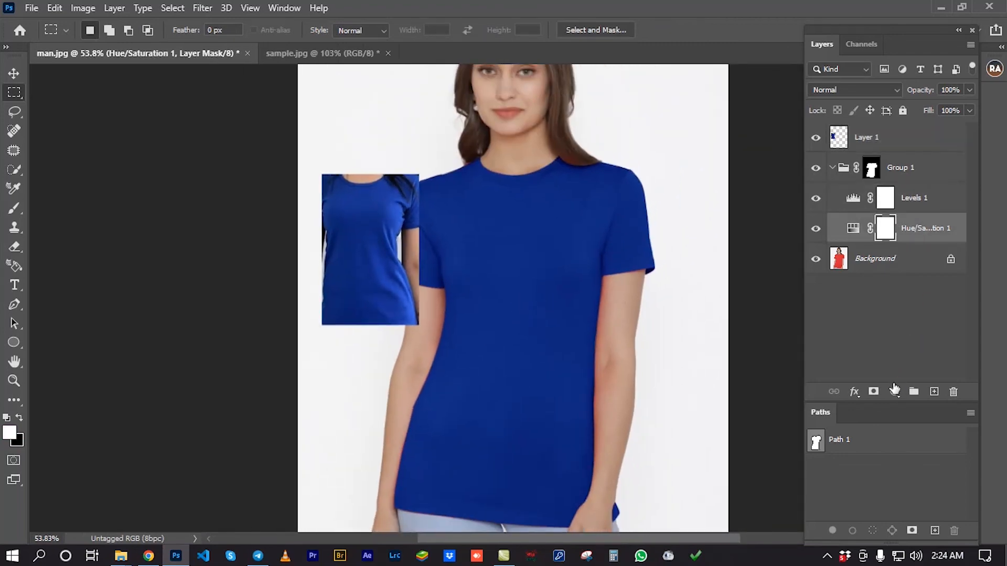
click(894, 391)
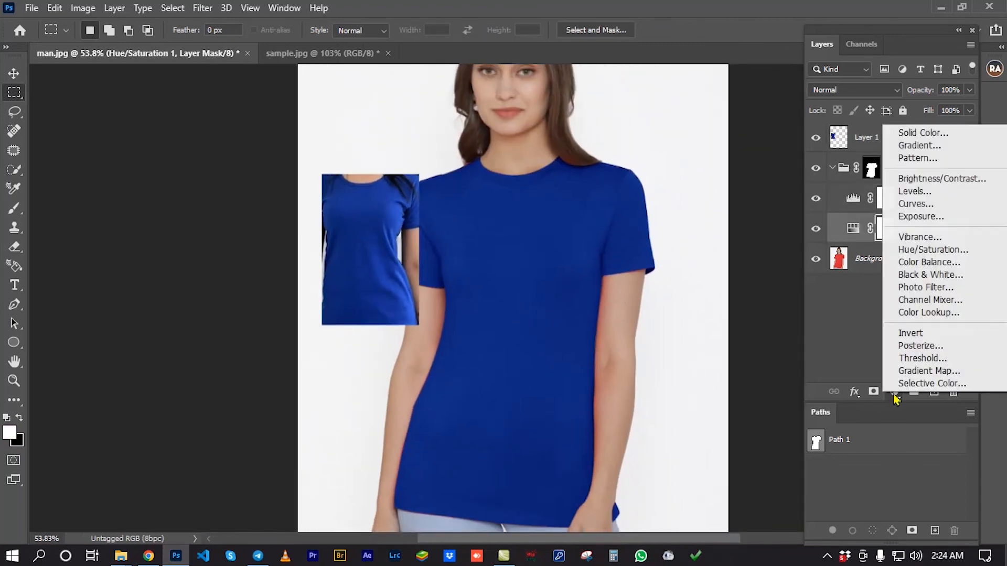
click(932, 179)
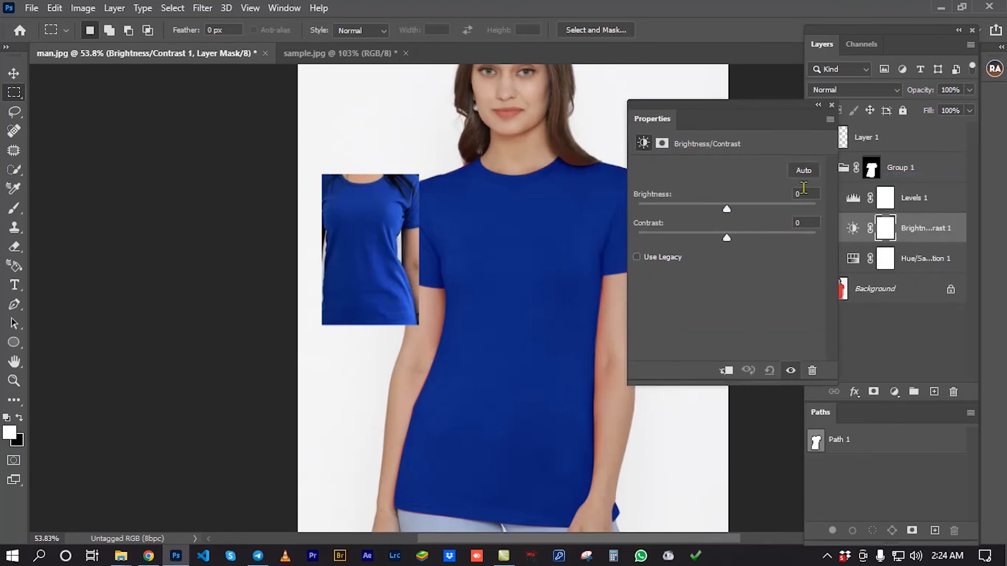
text(10)
double_click(805, 195)
click(831, 108)
key(ctrl+0)
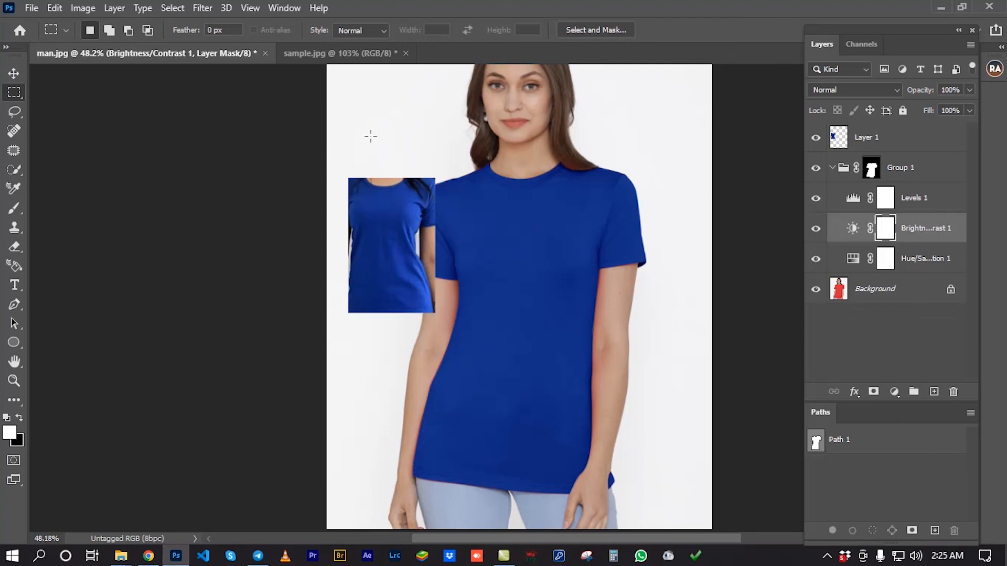
Check the shirt colour in sample.jpg, and make Hue/Saturation 1 the active layer in man.jpg
click(315, 53)
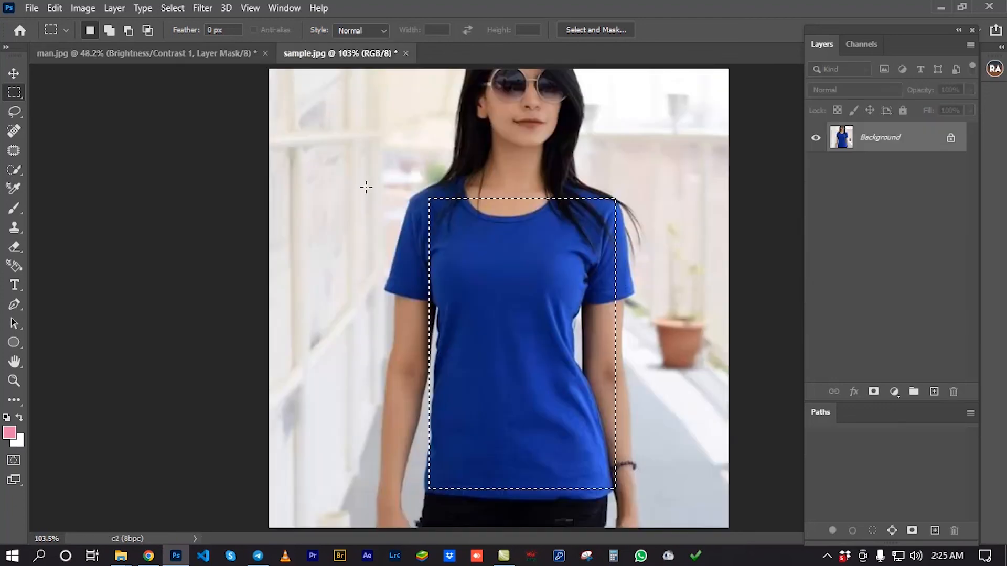
click(212, 57)
click(922, 270)
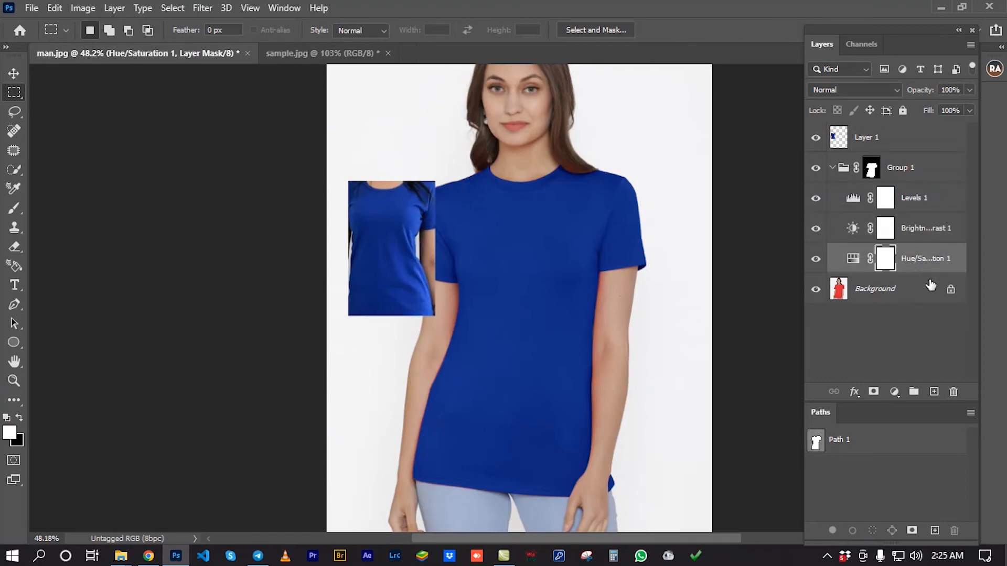